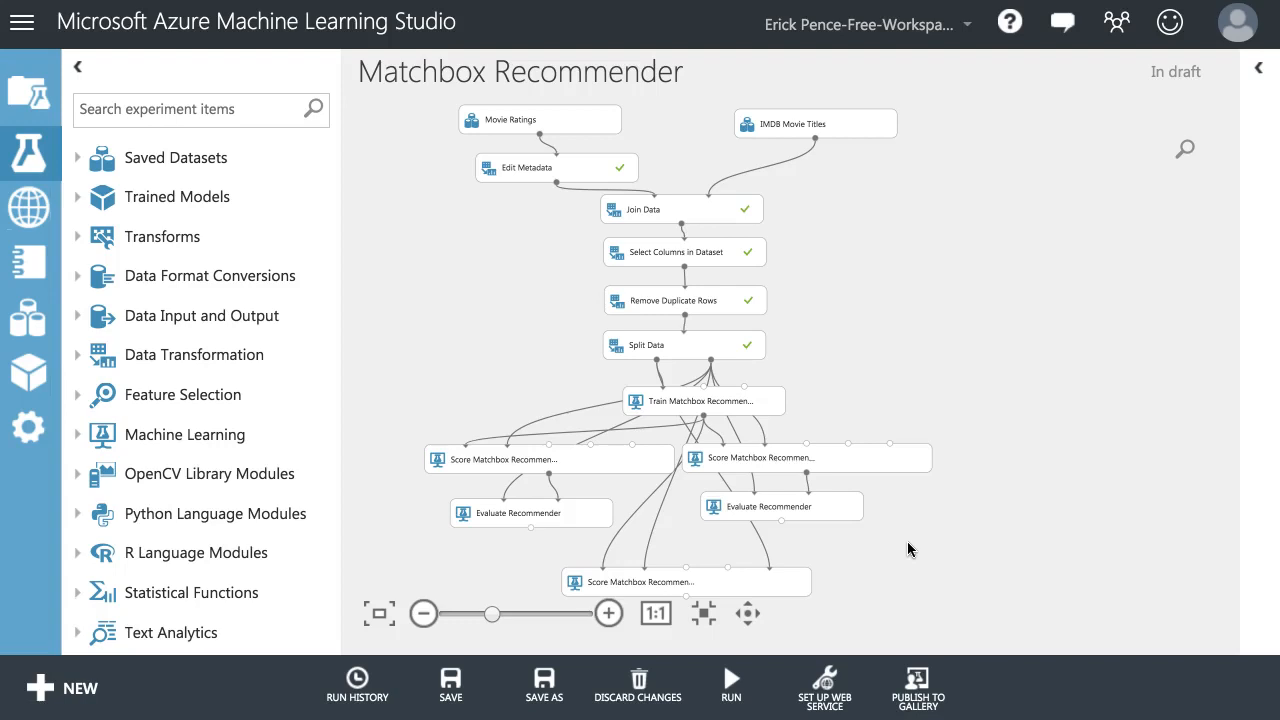
Step: Show the left Score Matchbox Recommender's properties, set to Rating Prediction
click(579, 462)
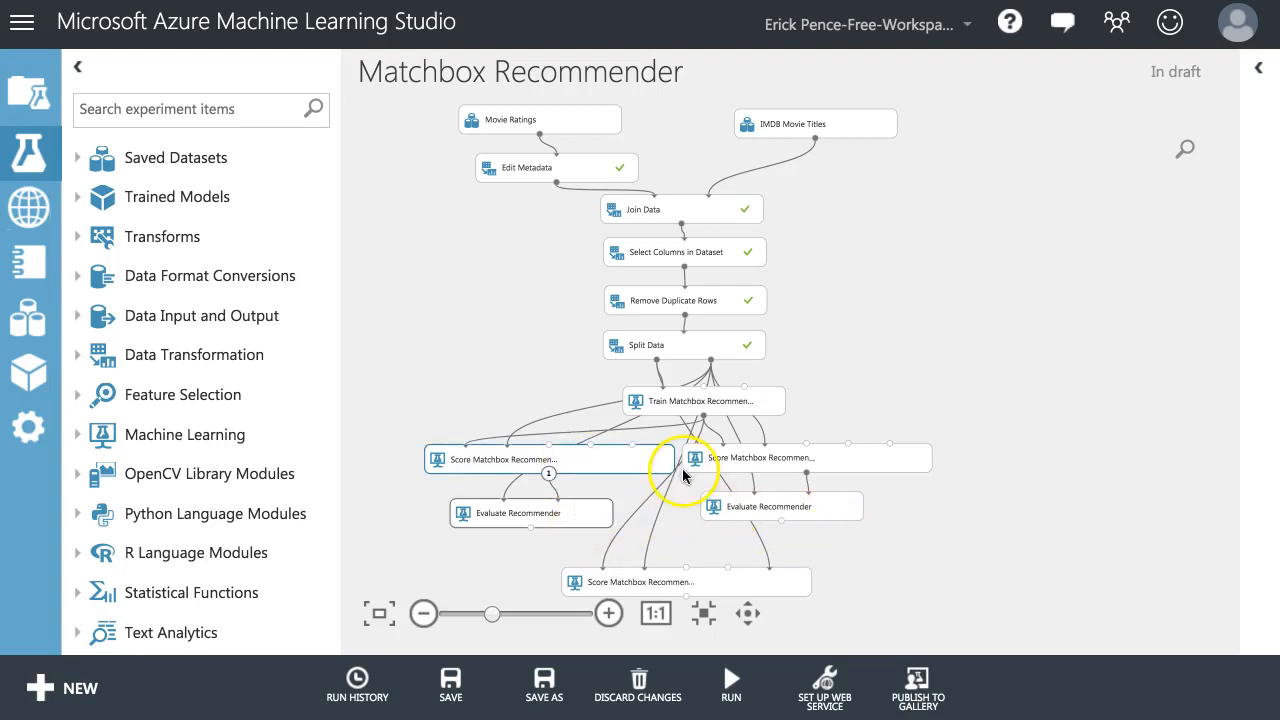
click(1260, 72)
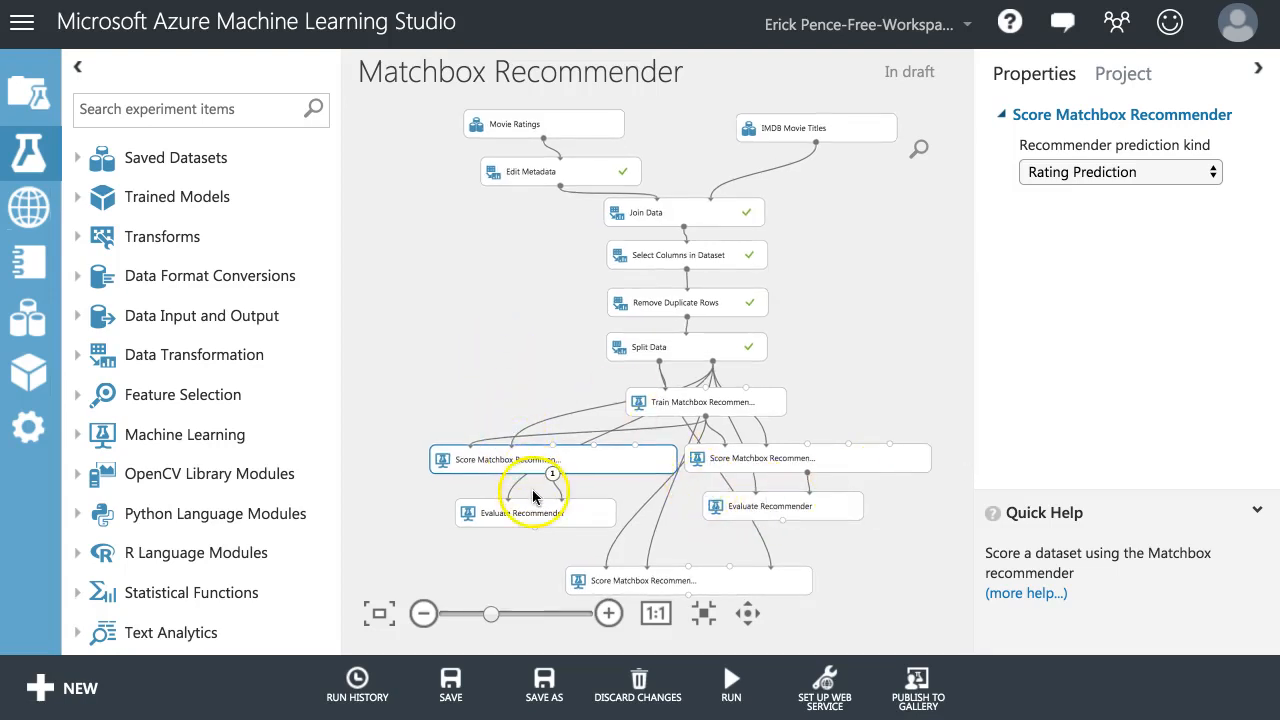
Step: Review the right scorer's Item Recommendation settings: From Rated Items, max 5, min 2
click(529, 460)
click(747, 461)
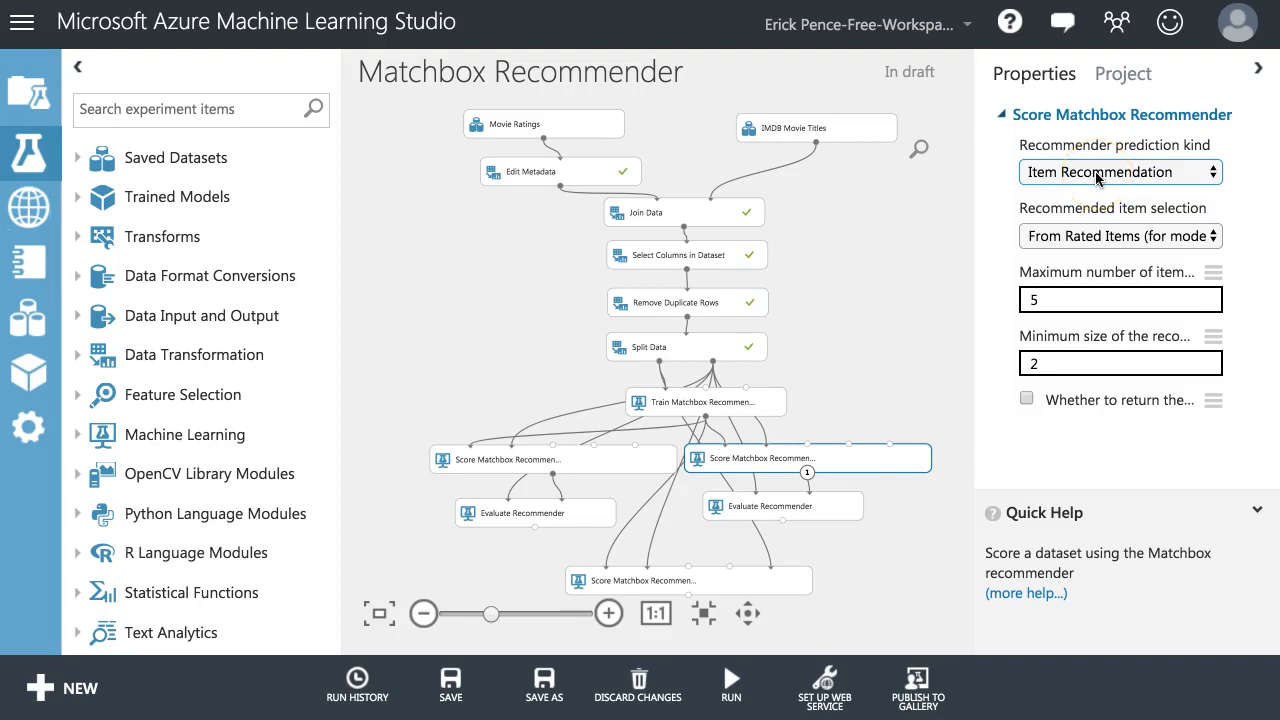
click(1048, 300)
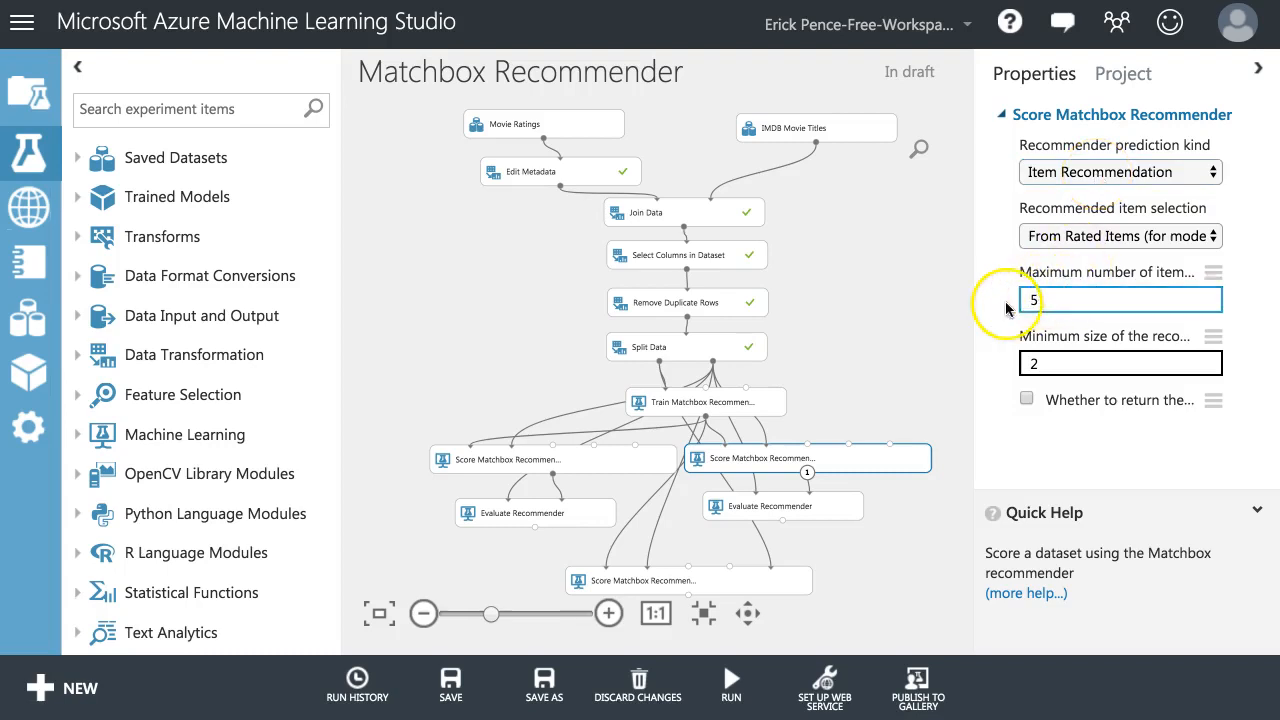
double_click(1032, 300)
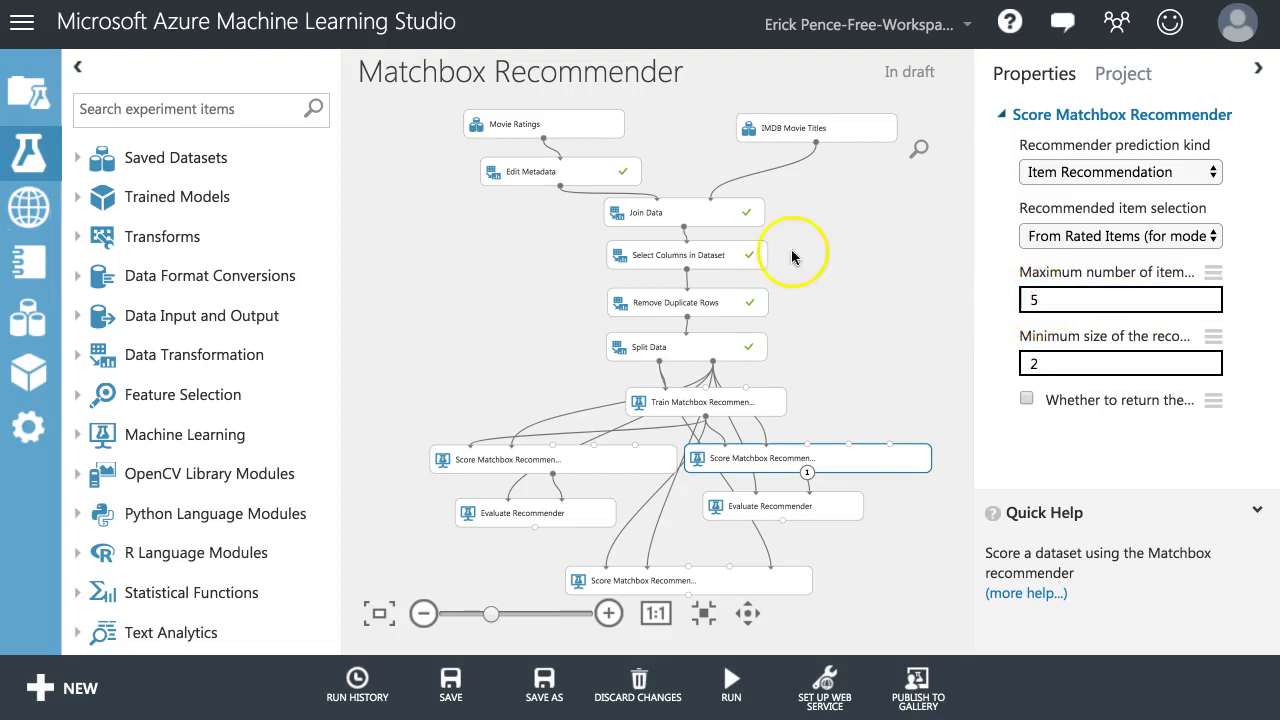
click(649, 303)
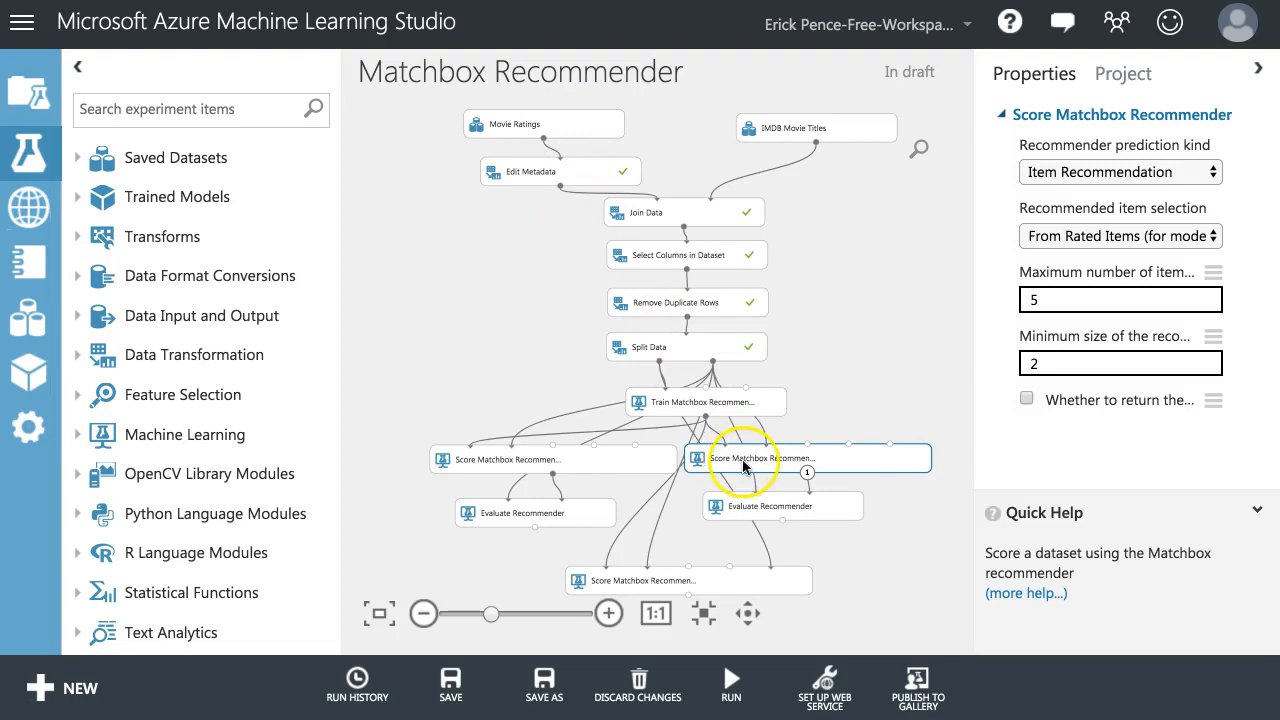
click(1097, 238)
click(1097, 236)
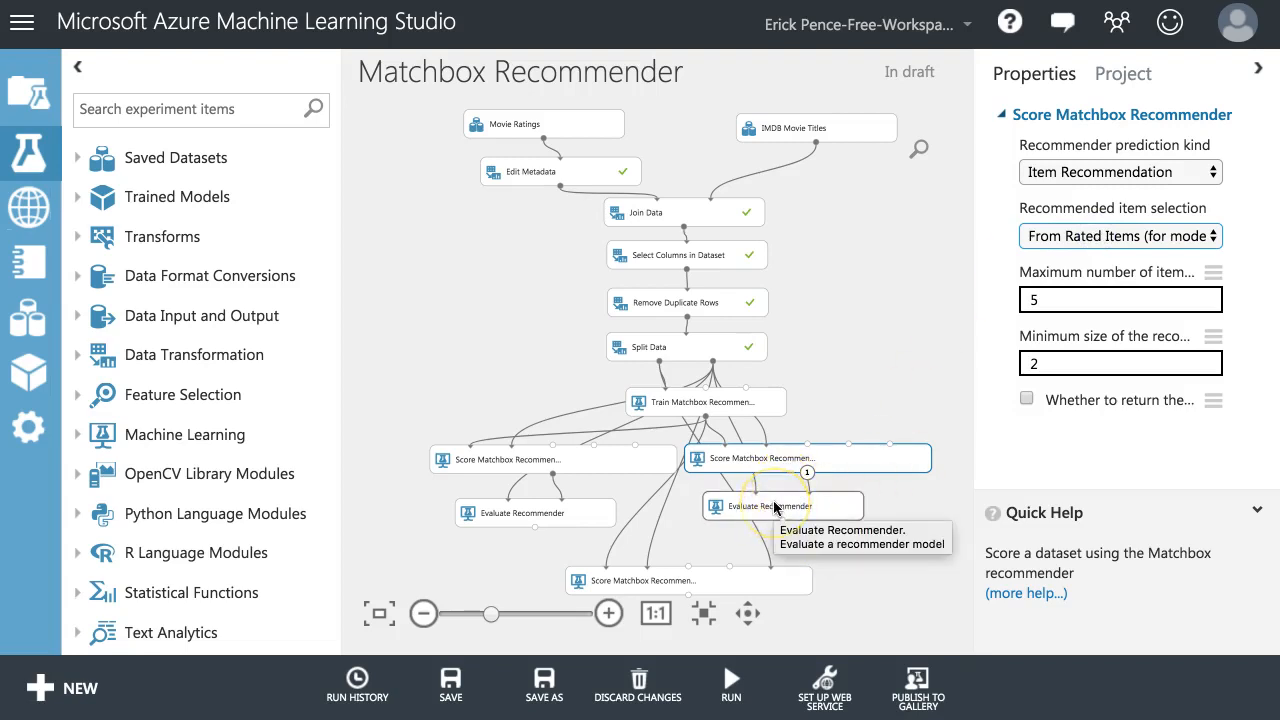
Step: Run the right Evaluate Recommender and its scoring branch as selected modules
click(775, 508)
click(731, 688)
click(731, 642)
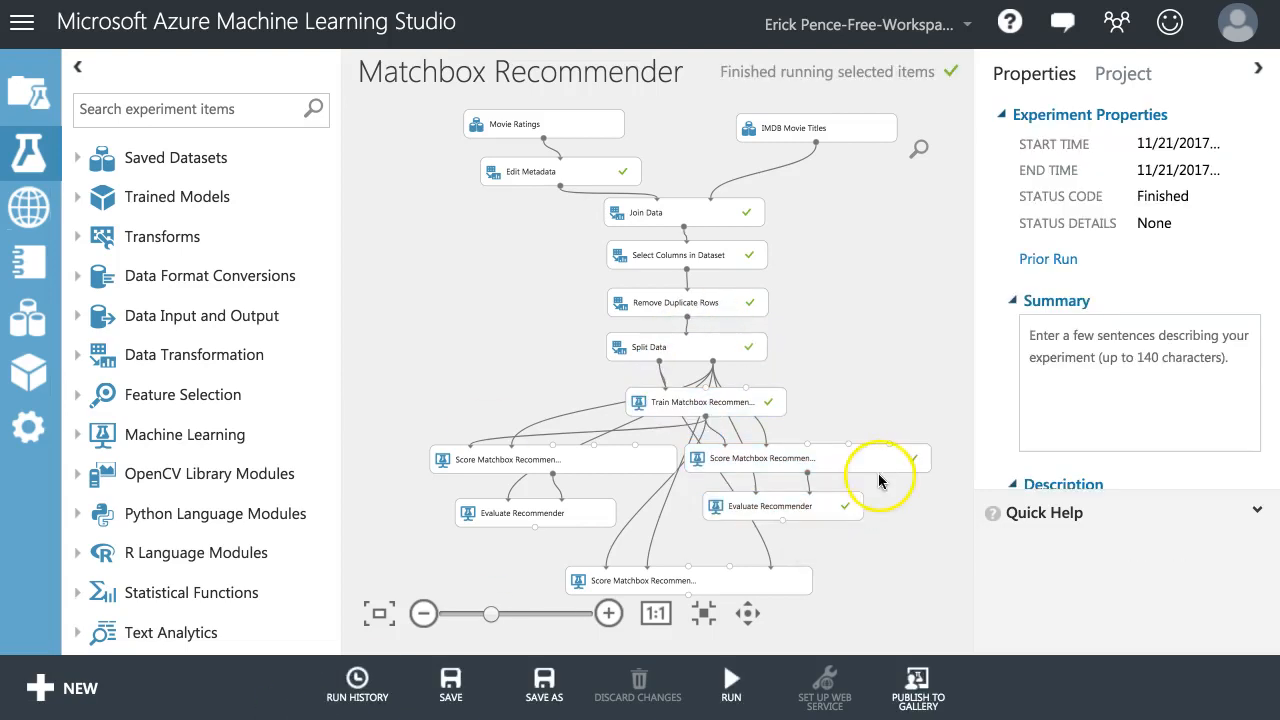
Step: Visualize the scored dataset of the right Score Matchbox Recommender
right_click(795, 510)
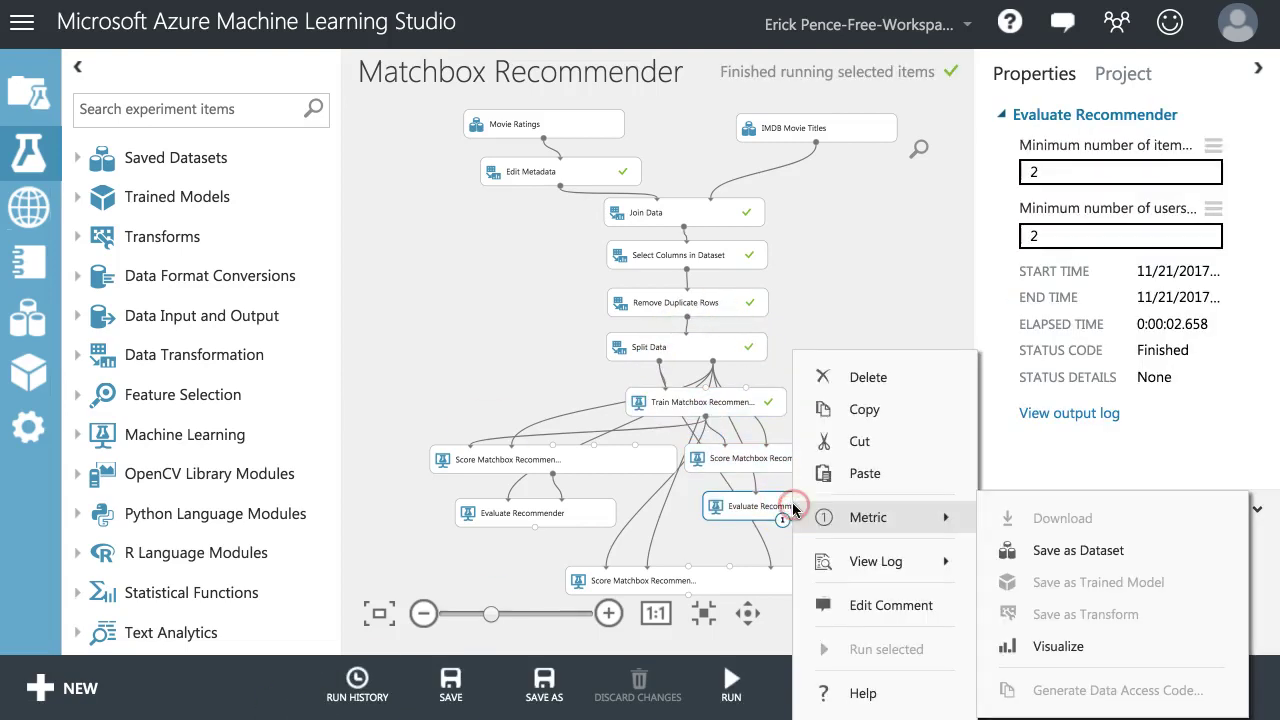
click(750, 458)
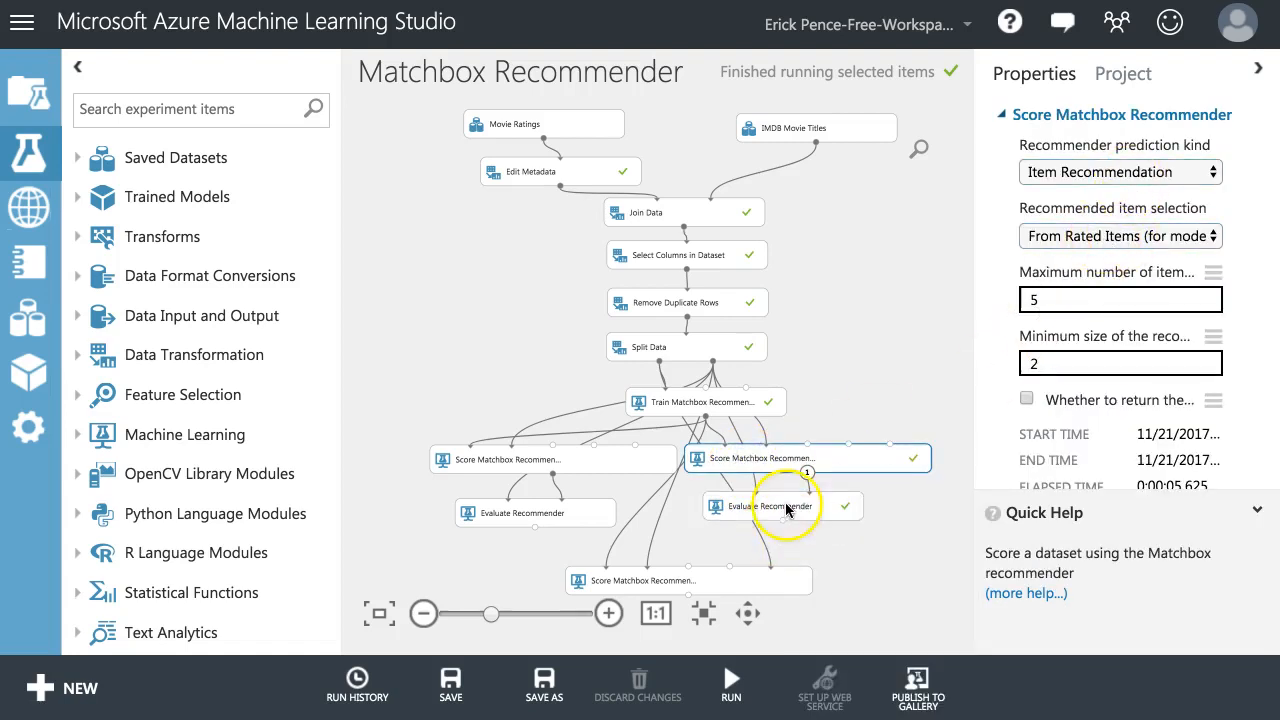
right_click(855, 460)
mouse_move(952, 517)
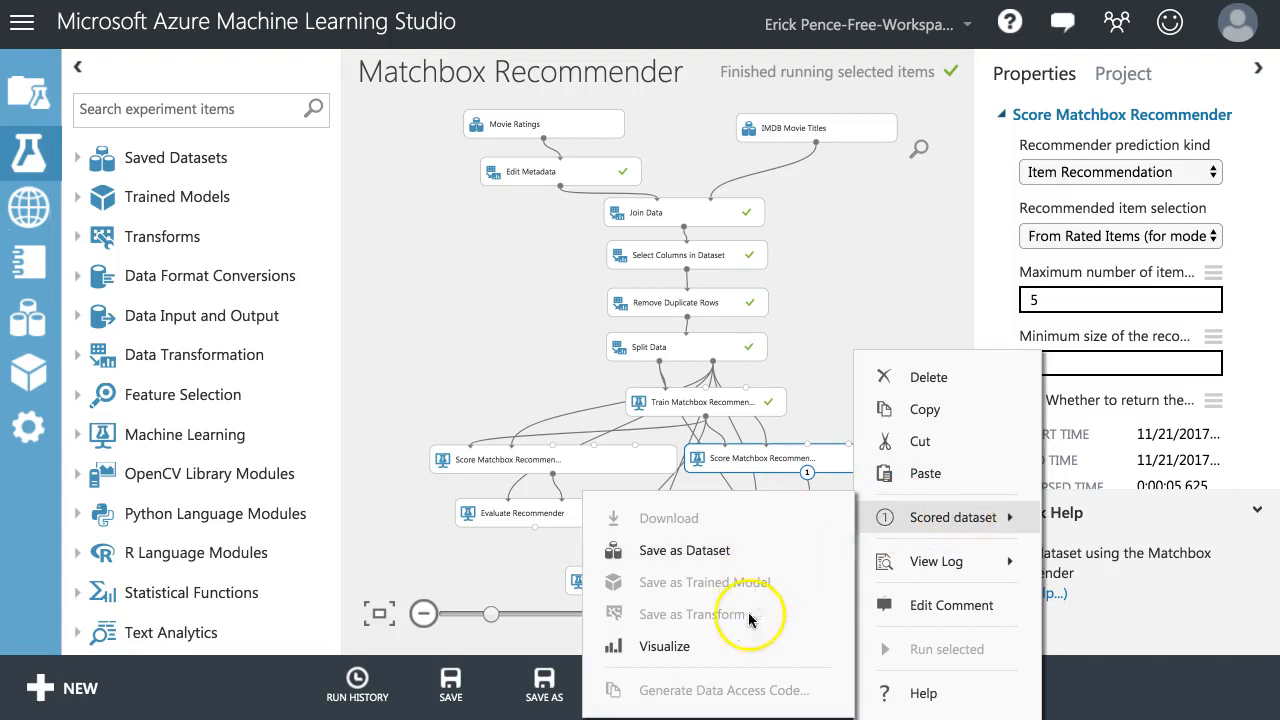
click(664, 646)
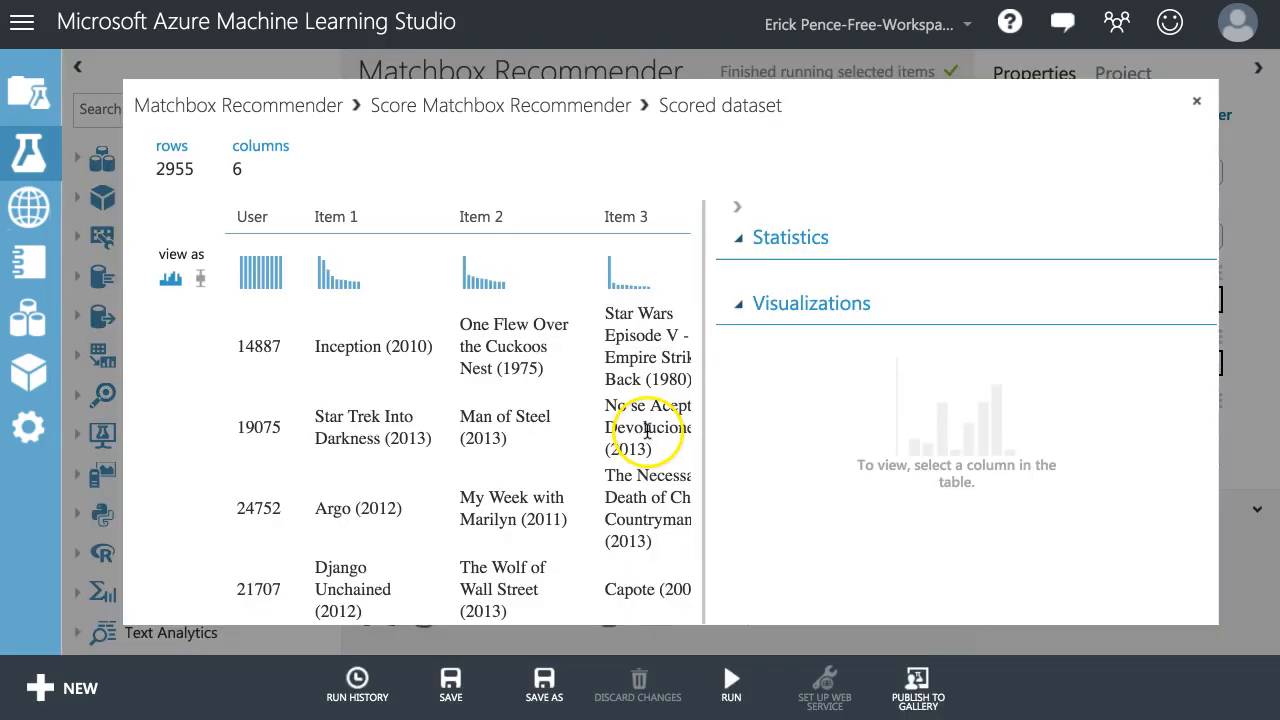
Step: Inspect User and Item 1 column statistics, 2955 users with recommended movies, then return to the canvas
click(484, 340)
click(261, 350)
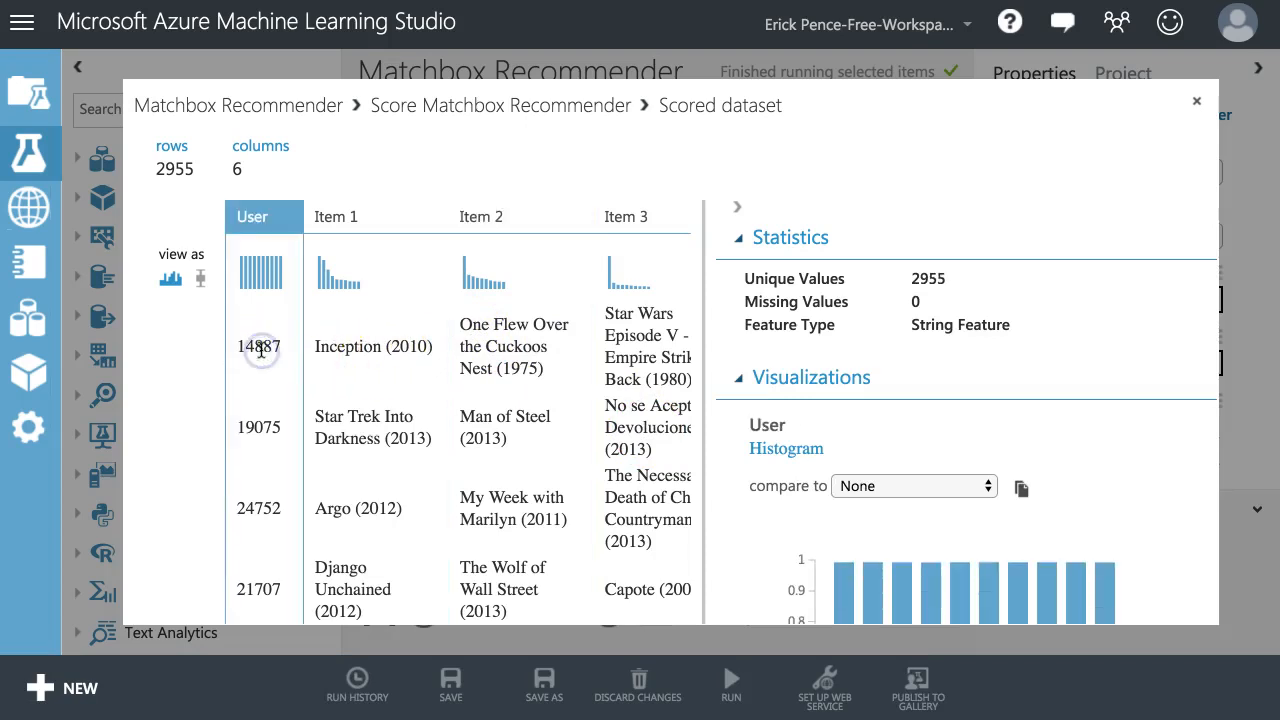
click(373, 346)
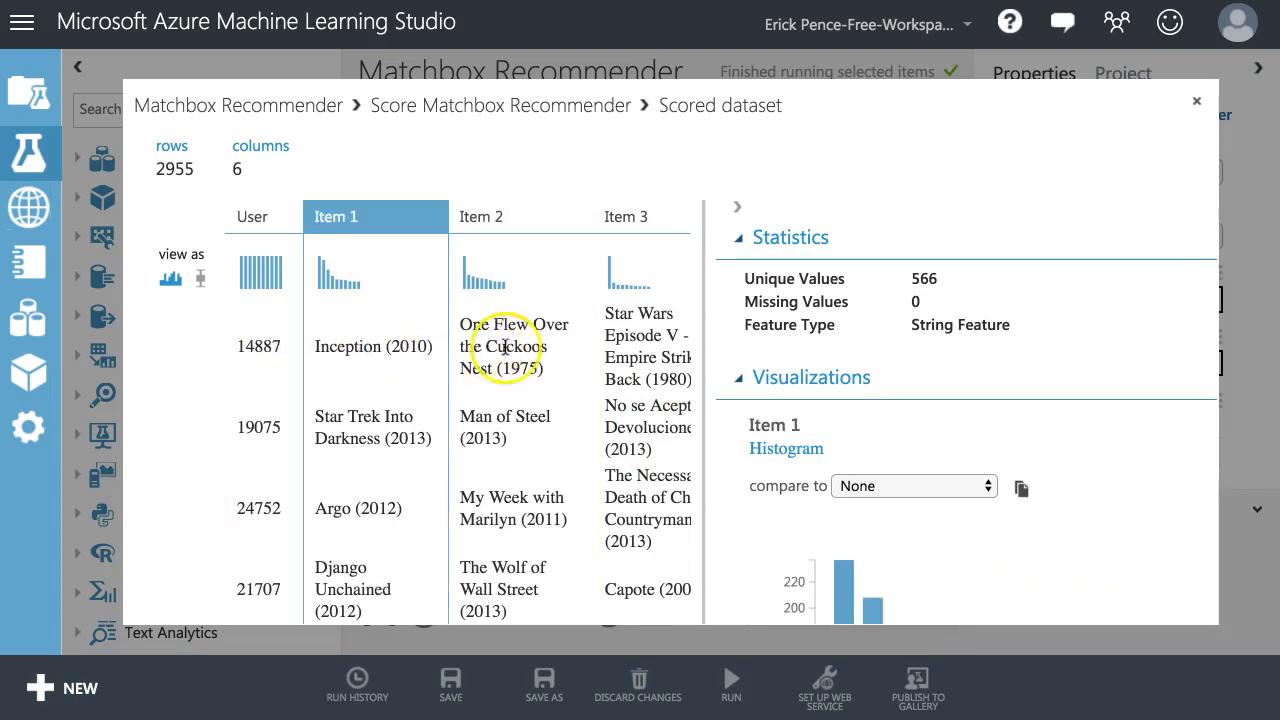
scroll(480, 350, right, 5)
scroll(560, 350, right, 5)
scroll(585, 347, right, 5)
scroll(585, 347, left, 5)
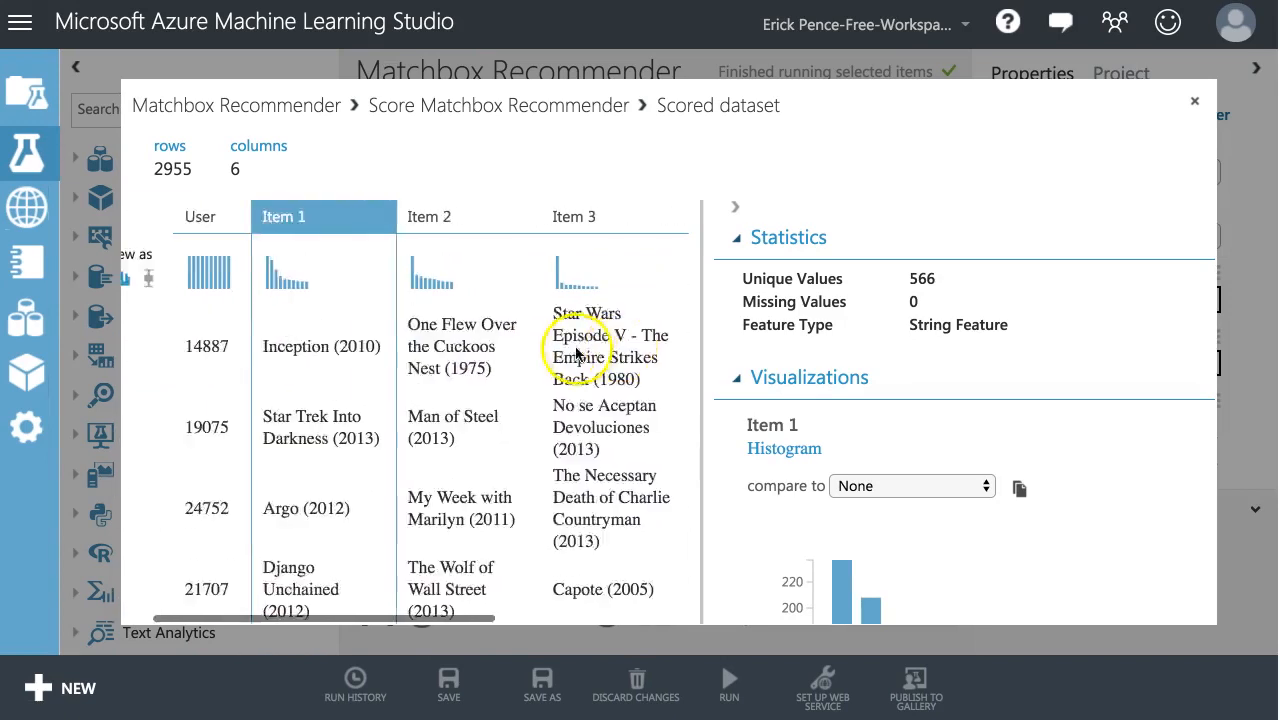
scroll(450, 347, left, 5)
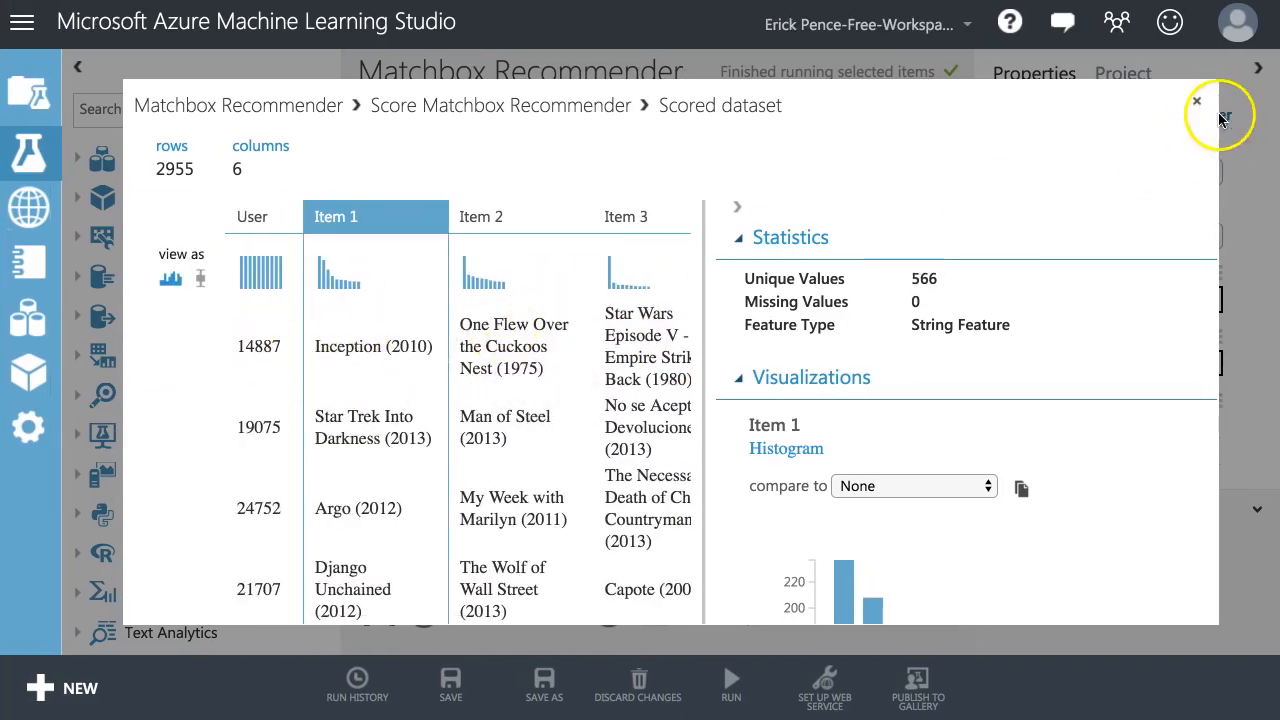
click(1200, 105)
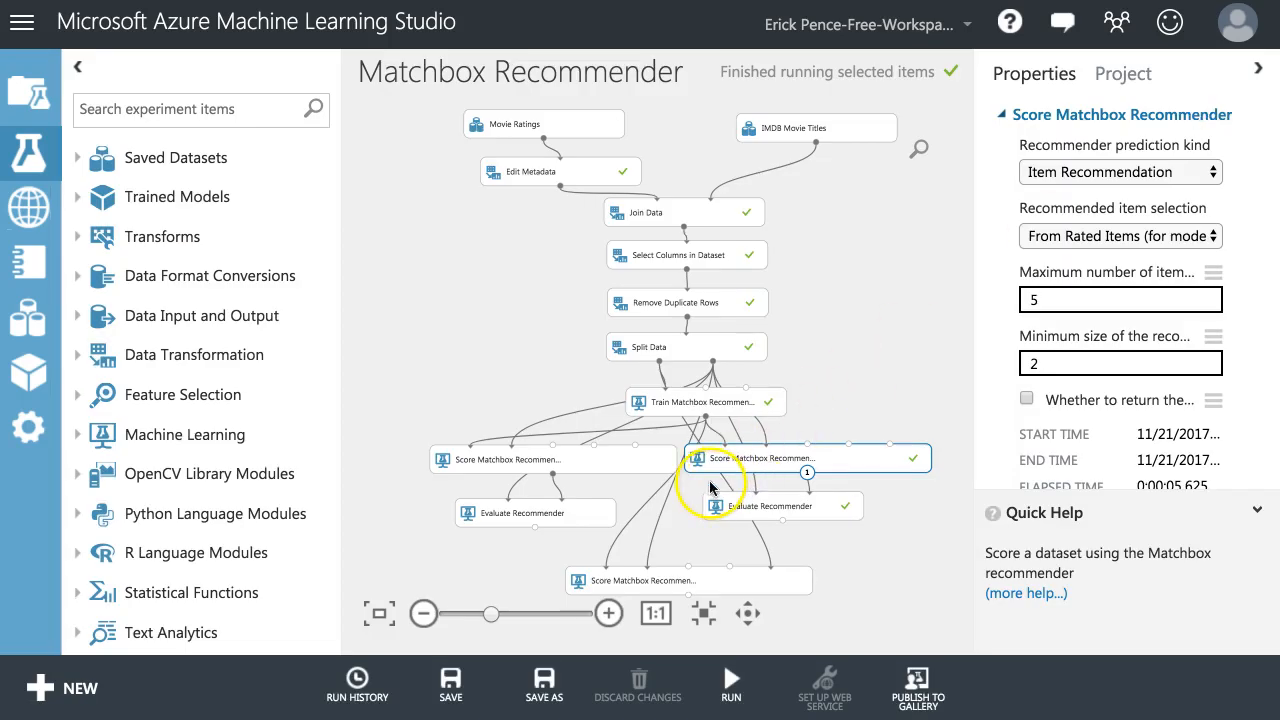
Step: Visualize the right Evaluate Recommender's metric showing NDCG 0.955455 and return to the canvas
right_click(787, 503)
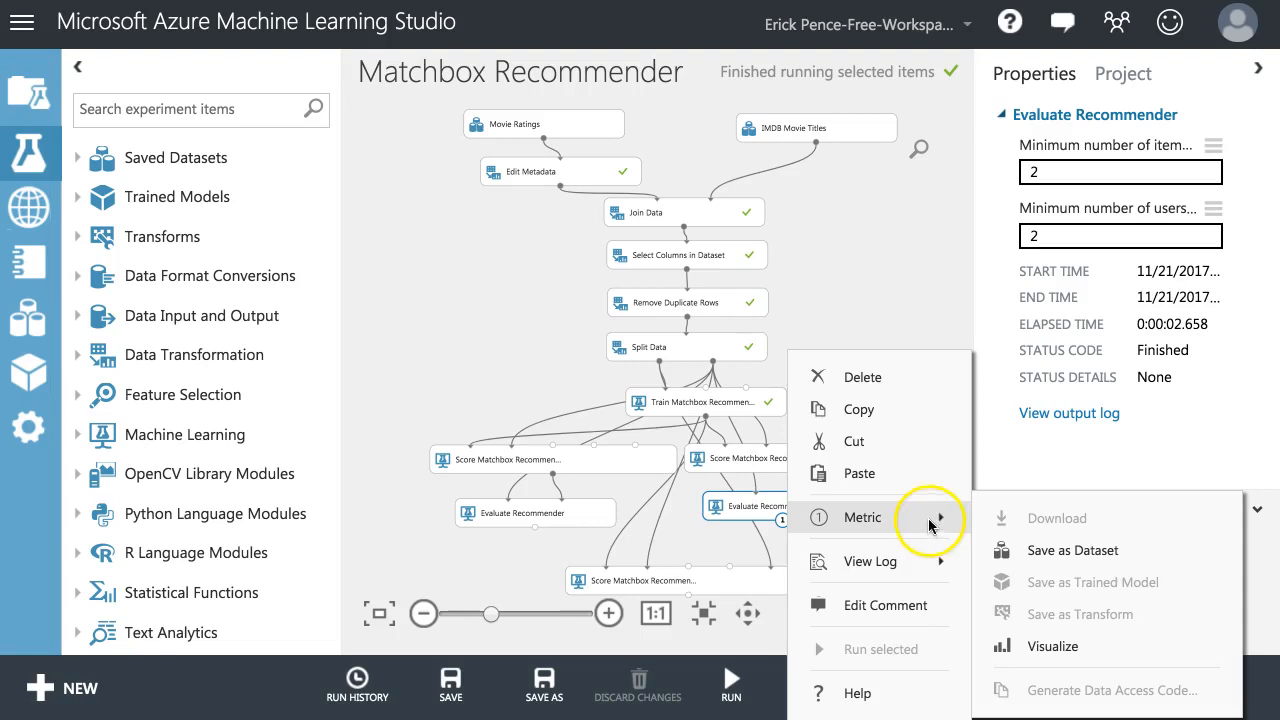
click(1052, 646)
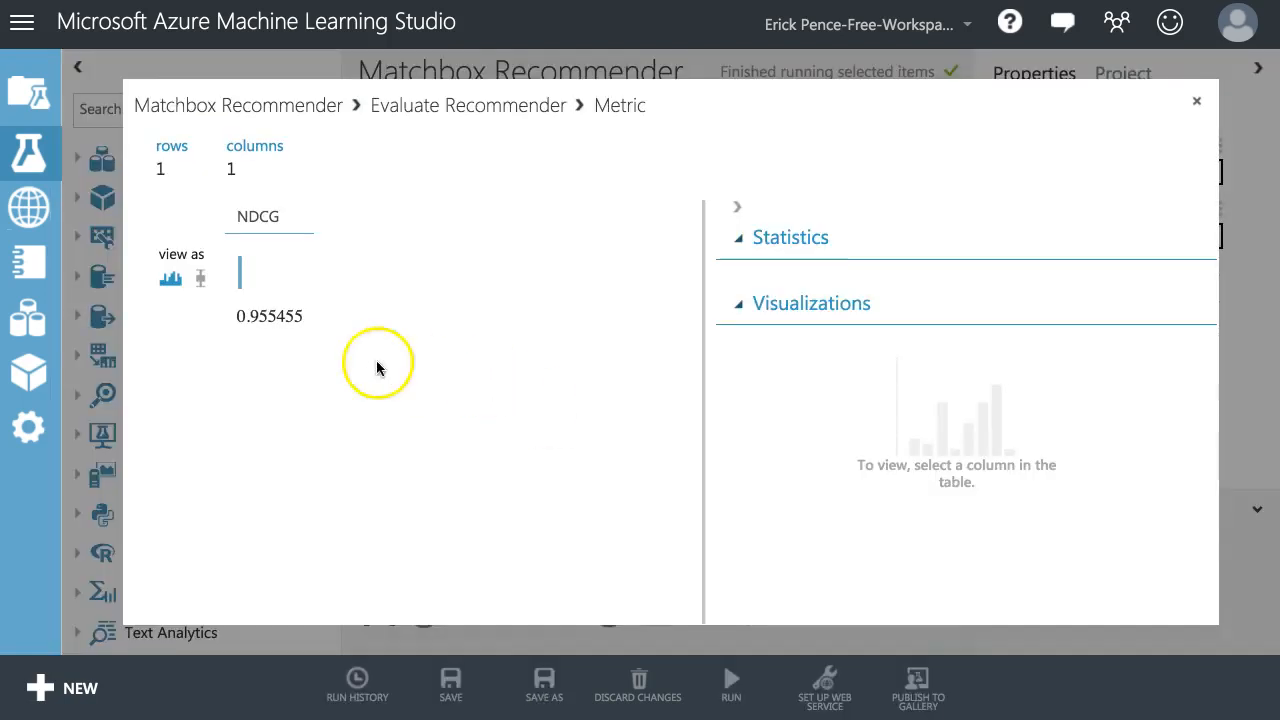
drag(236, 316, 305, 316)
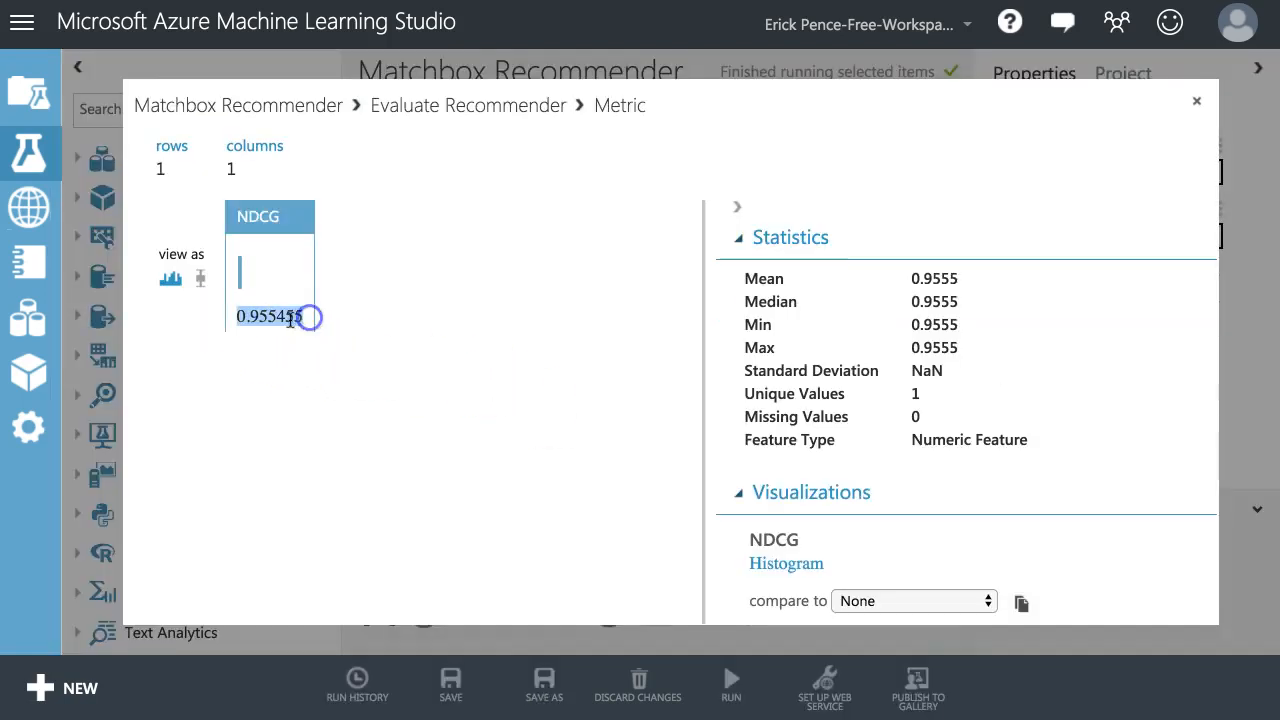
click(1197, 105)
click(891, 344)
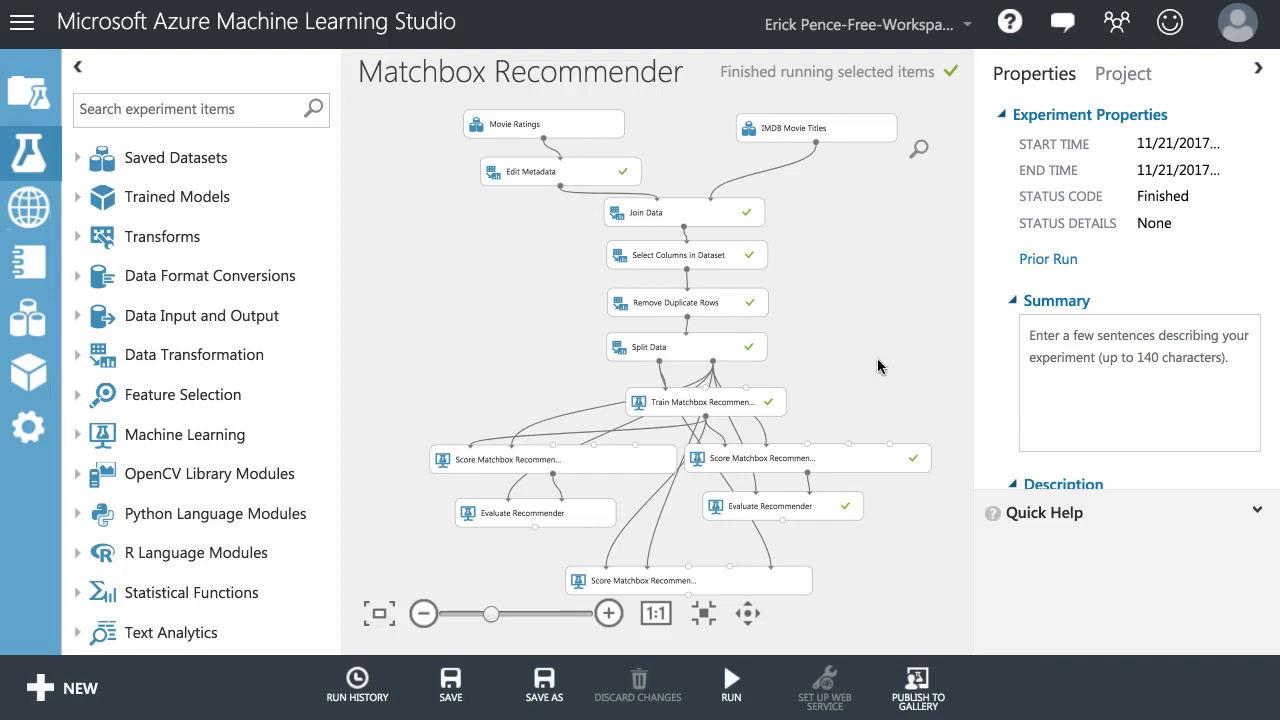
Step: Set the right Score Matchbox Recommender's item selection to From Unrated Items
click(812, 506)
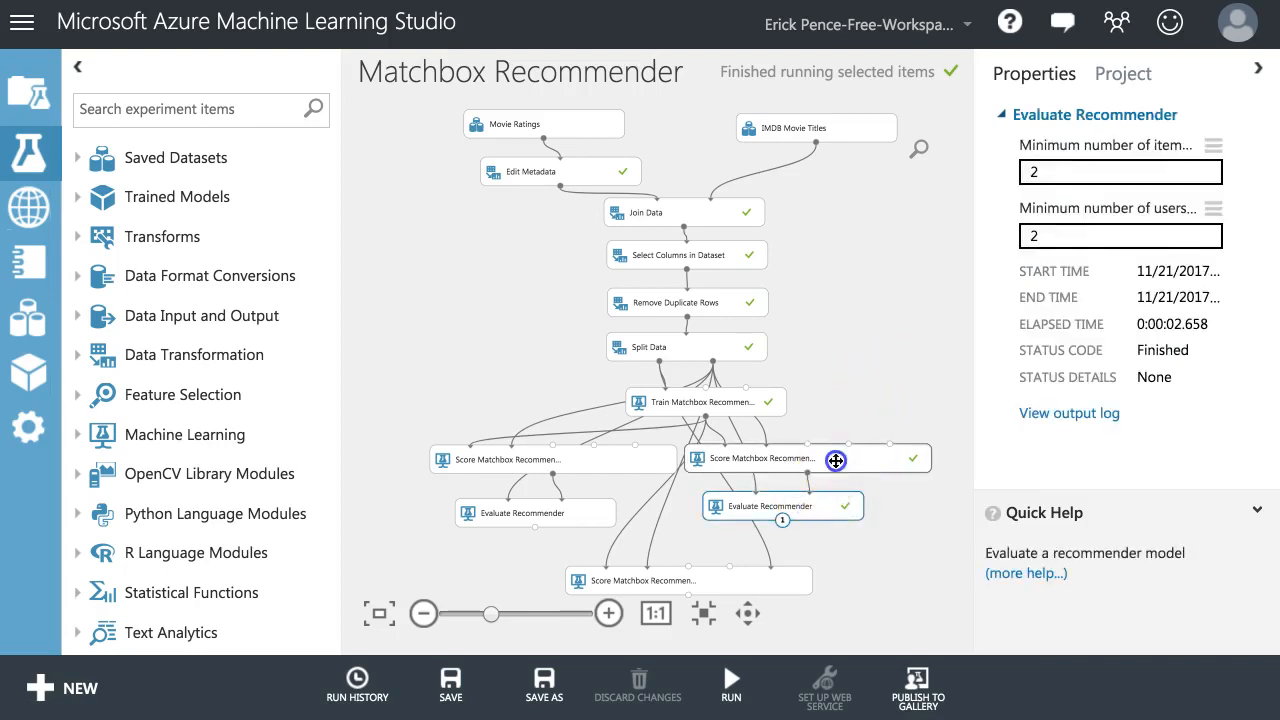
click(836, 460)
click(1120, 235)
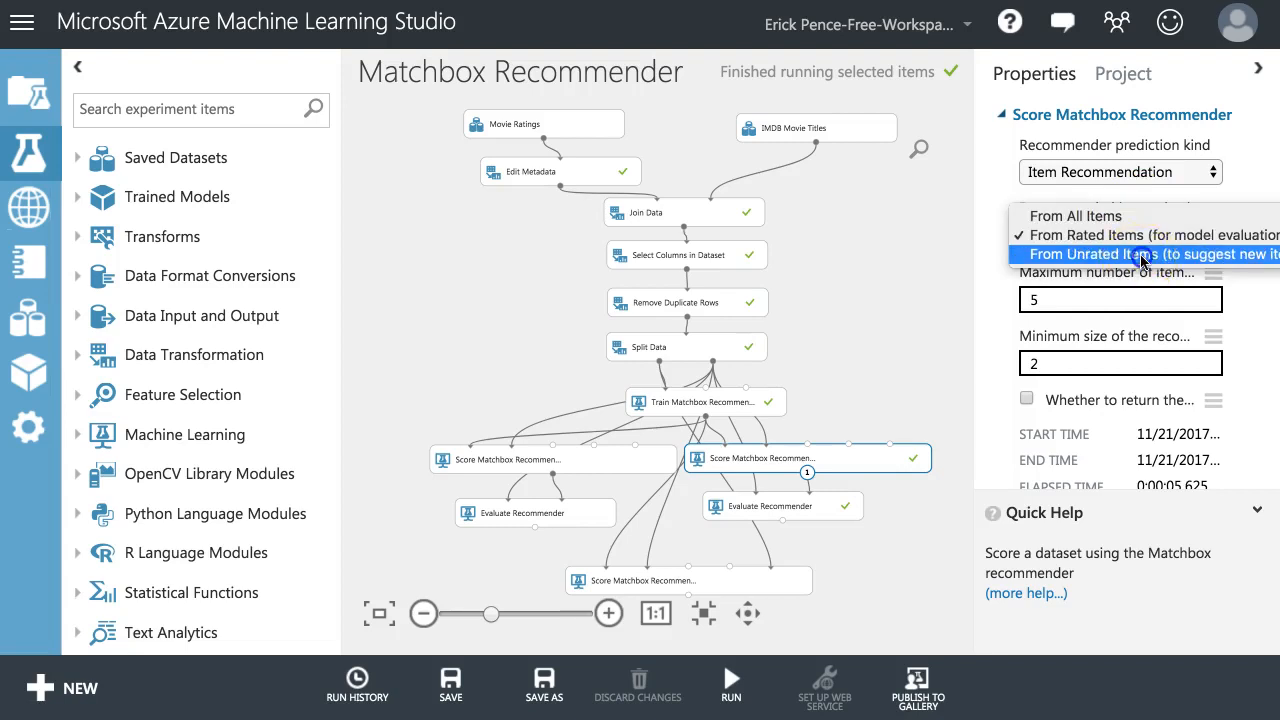
click(1130, 254)
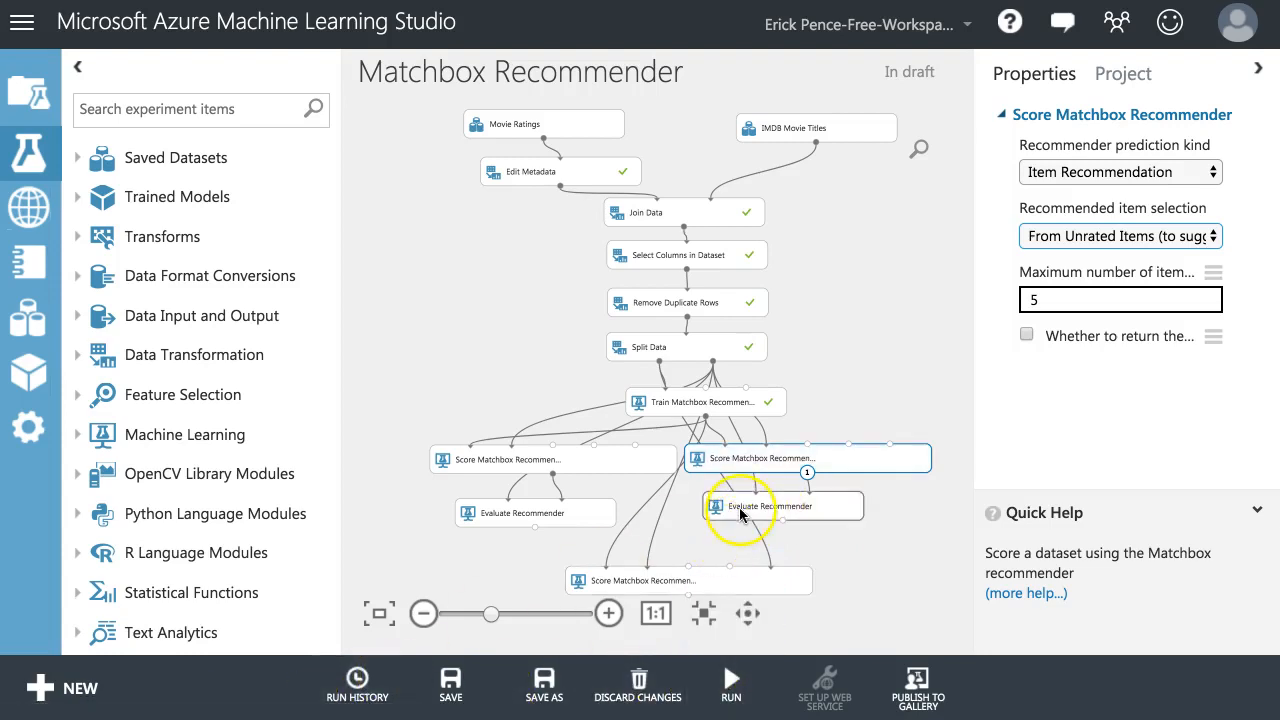
Step: Run the scorer with its Evaluate Recommender, which fails with empty Training Data
ctrl+click(745, 506)
click(736, 642)
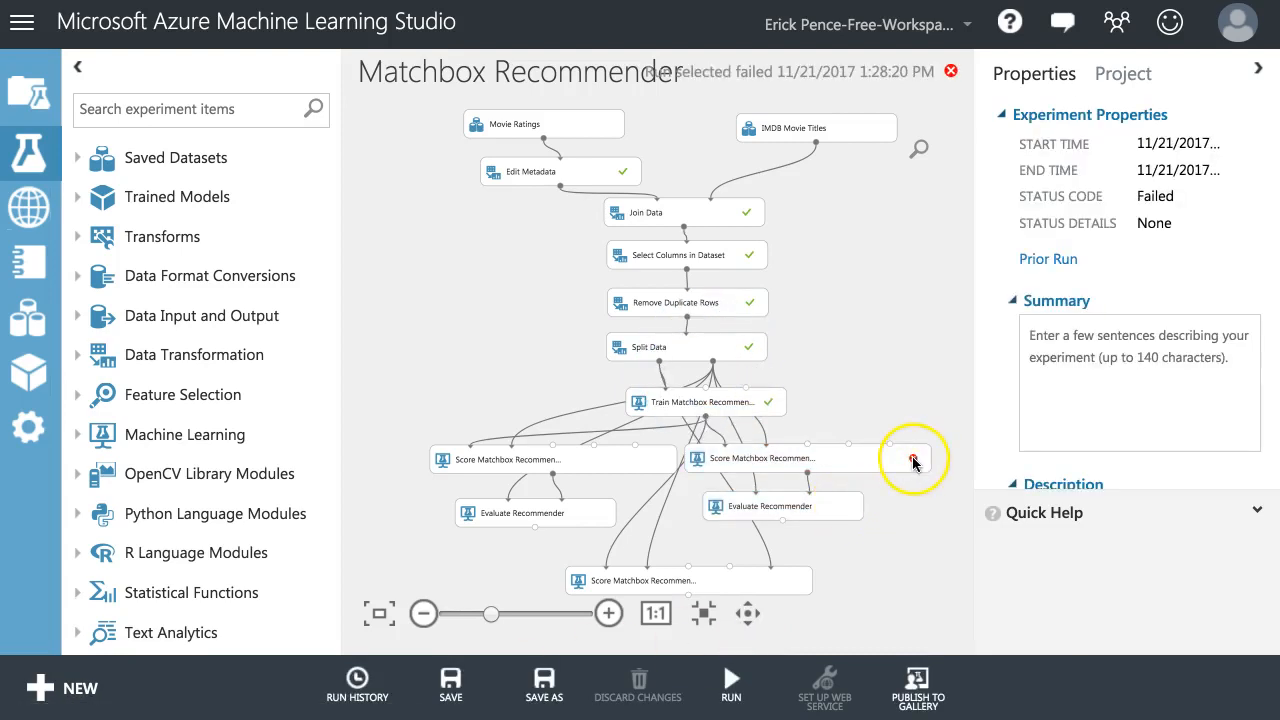
mouse_move(913, 459)
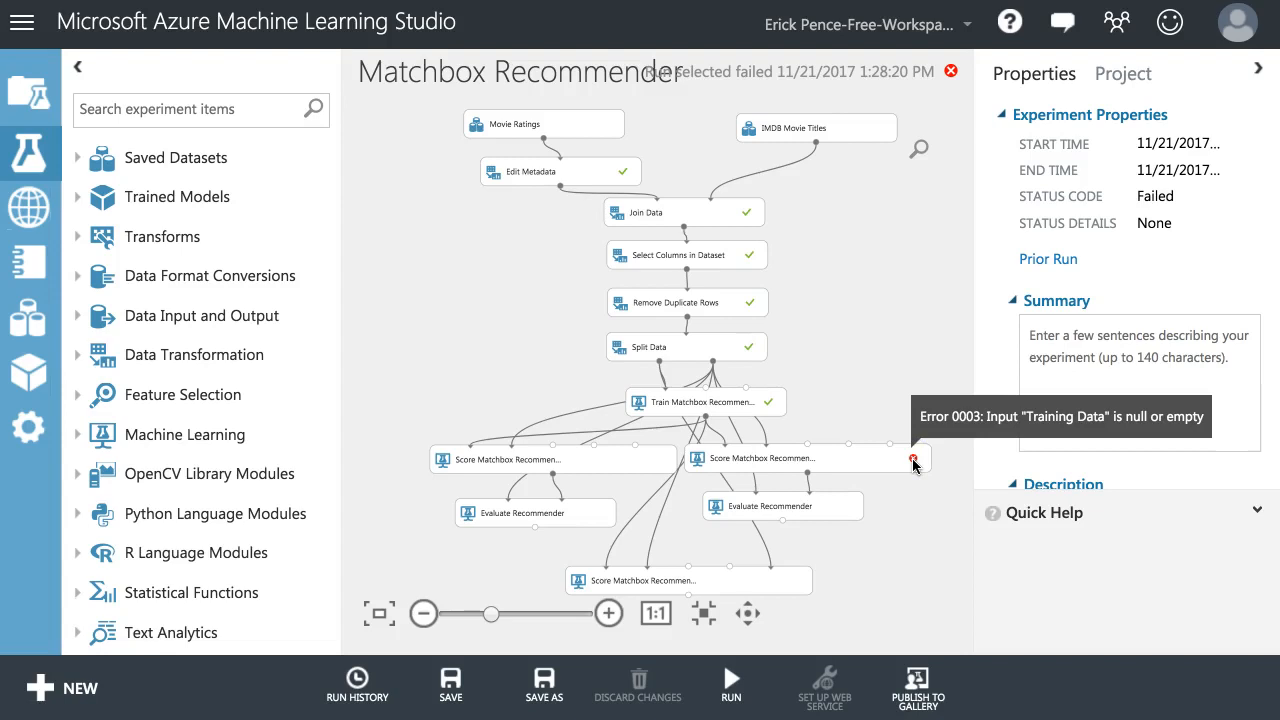
Step: Connect Split Data's second output to the right scorer's Training Data input, clearing the error
drag(800, 506, 803, 524)
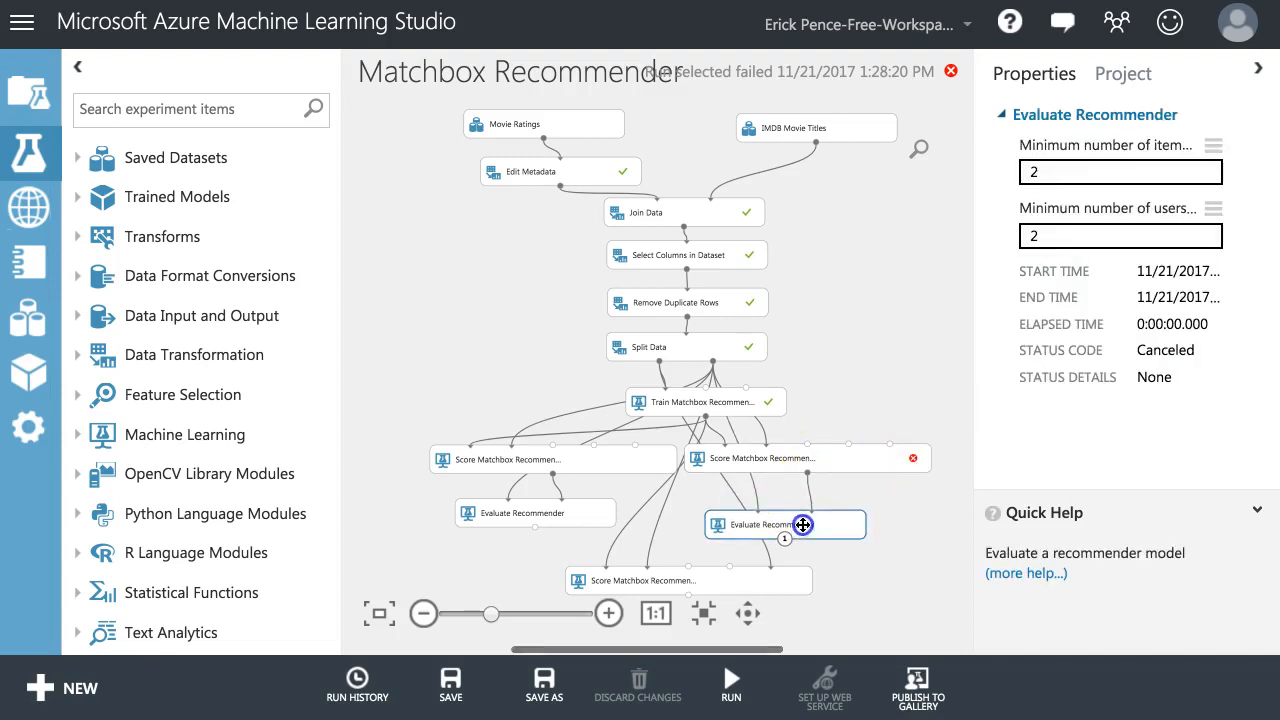
drag(843, 458, 853, 474)
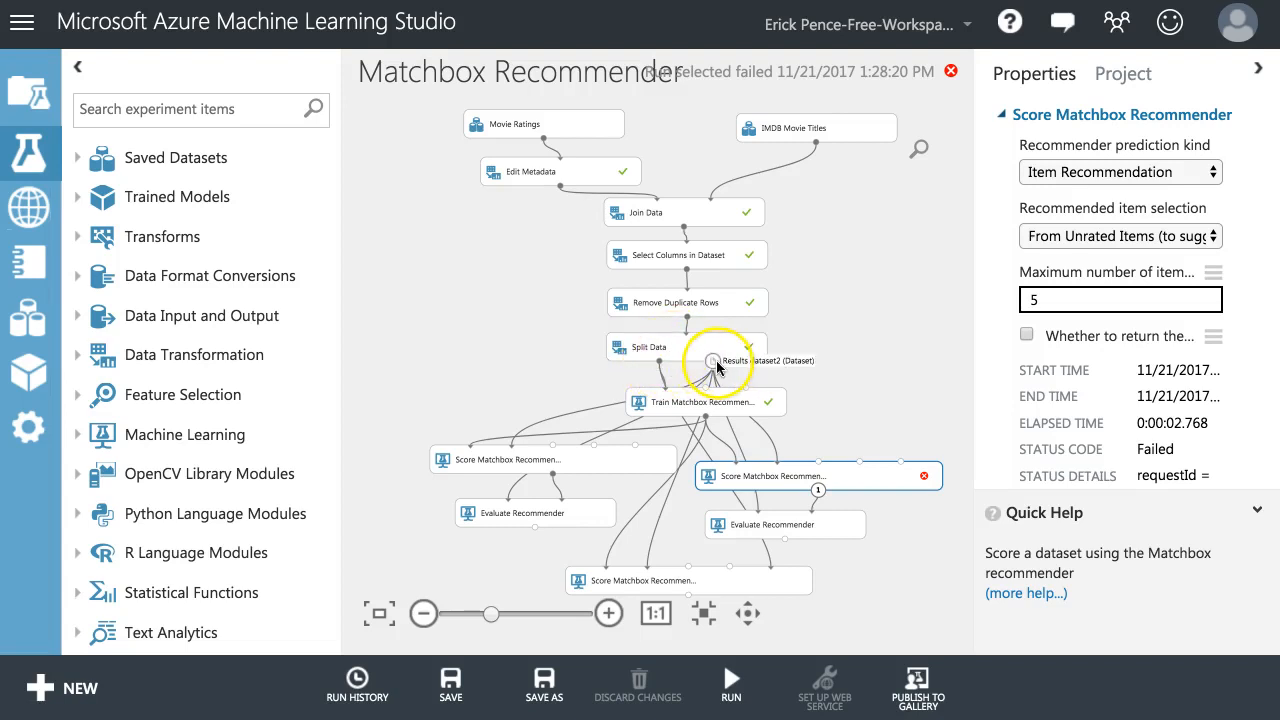
drag(713, 360, 769, 401)
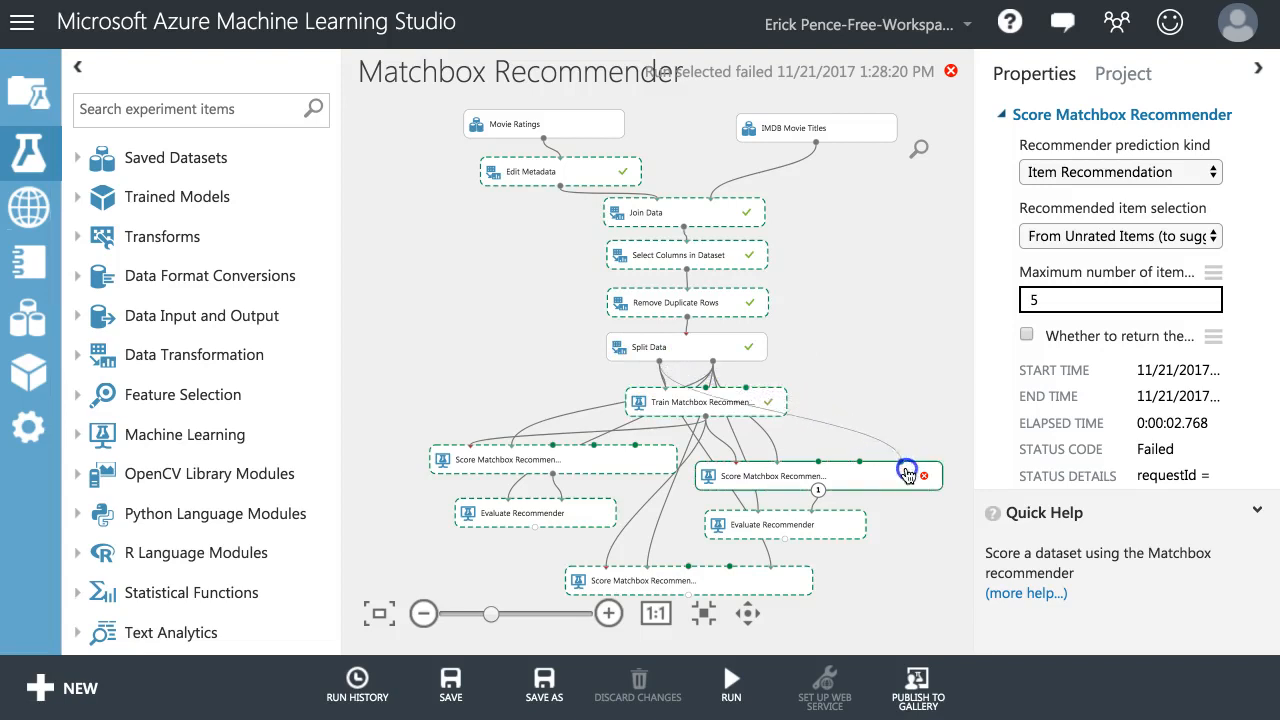
drag(769, 410, 905, 467)
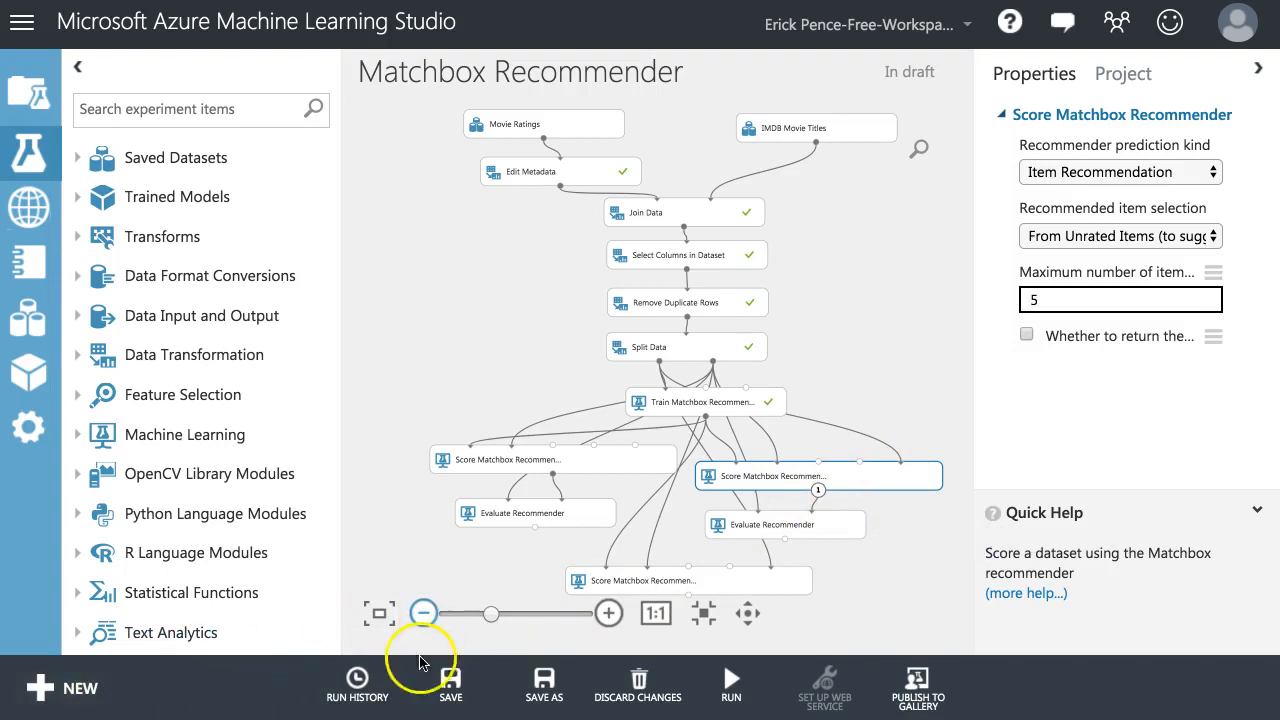
Step: Run the rewired Score Matchbox Recommender with its Evaluate Recommender
ctrl+click(772, 524)
click(731, 685)
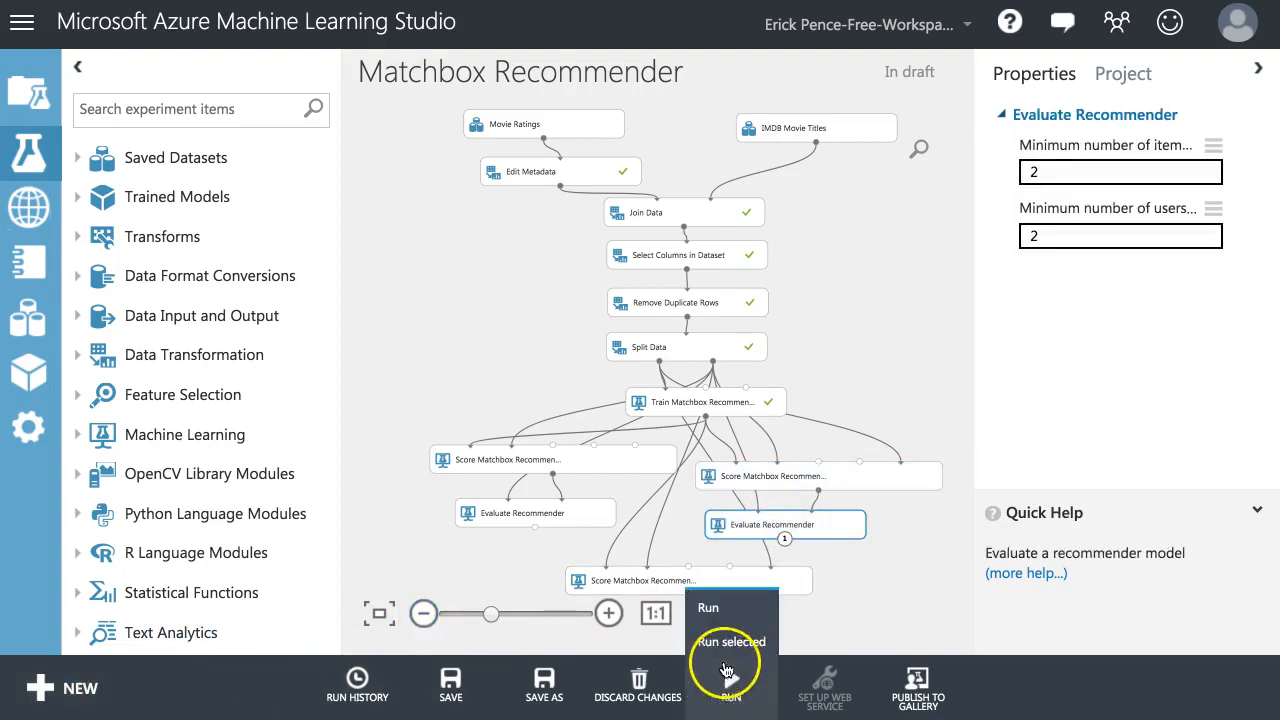
click(731, 640)
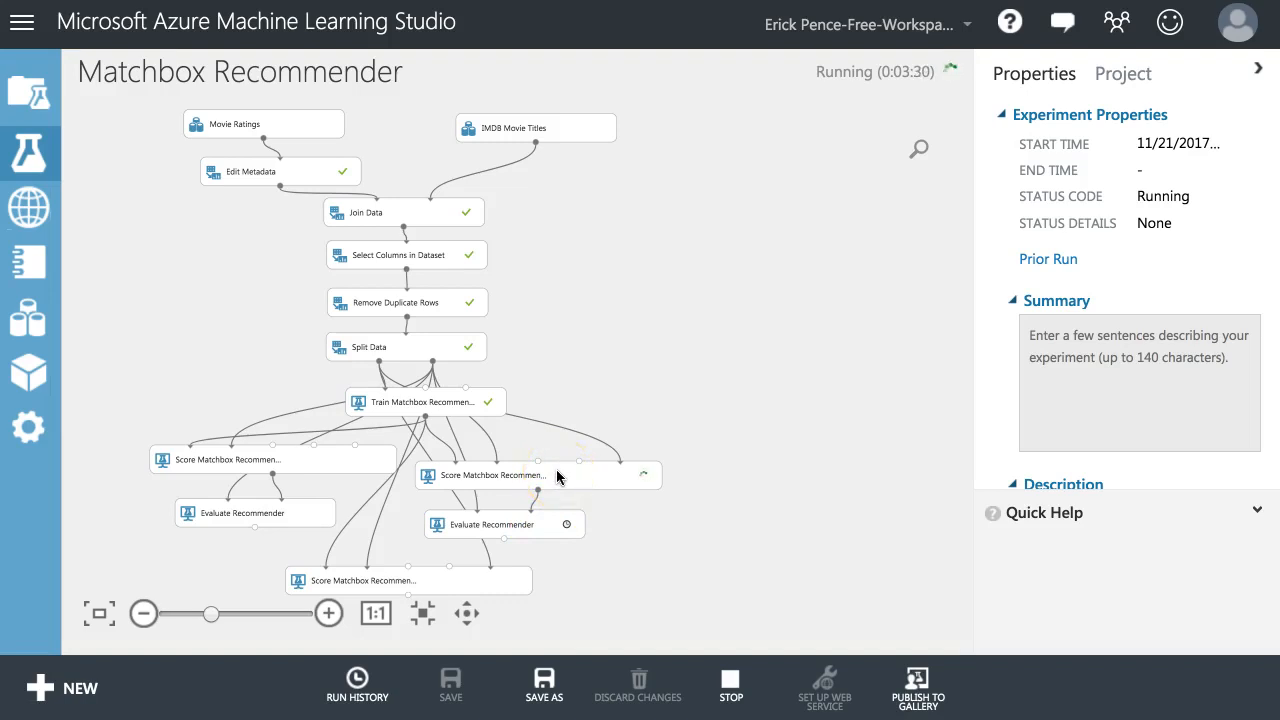
scroll(540, 529, up, 1)
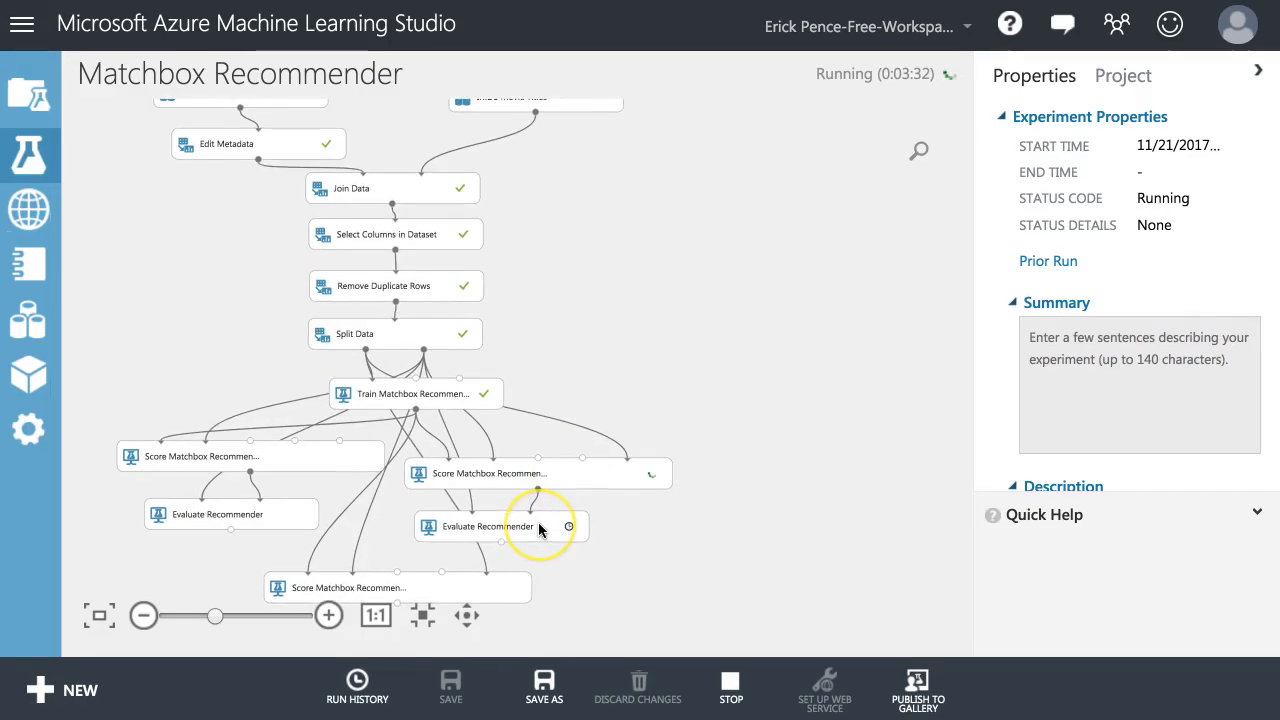
scroll(540, 529, down, 1)
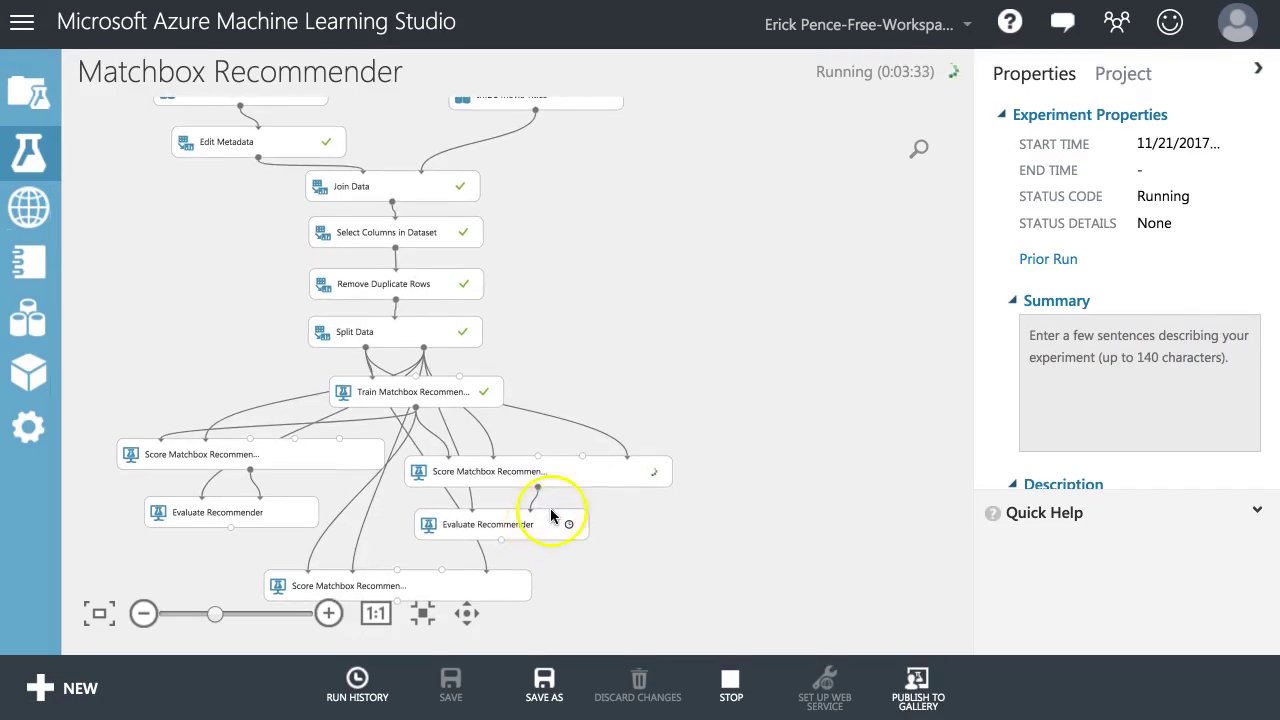
Step: Inspect the running scorer and the waiting Evaluate Recommender during the run
click(508, 471)
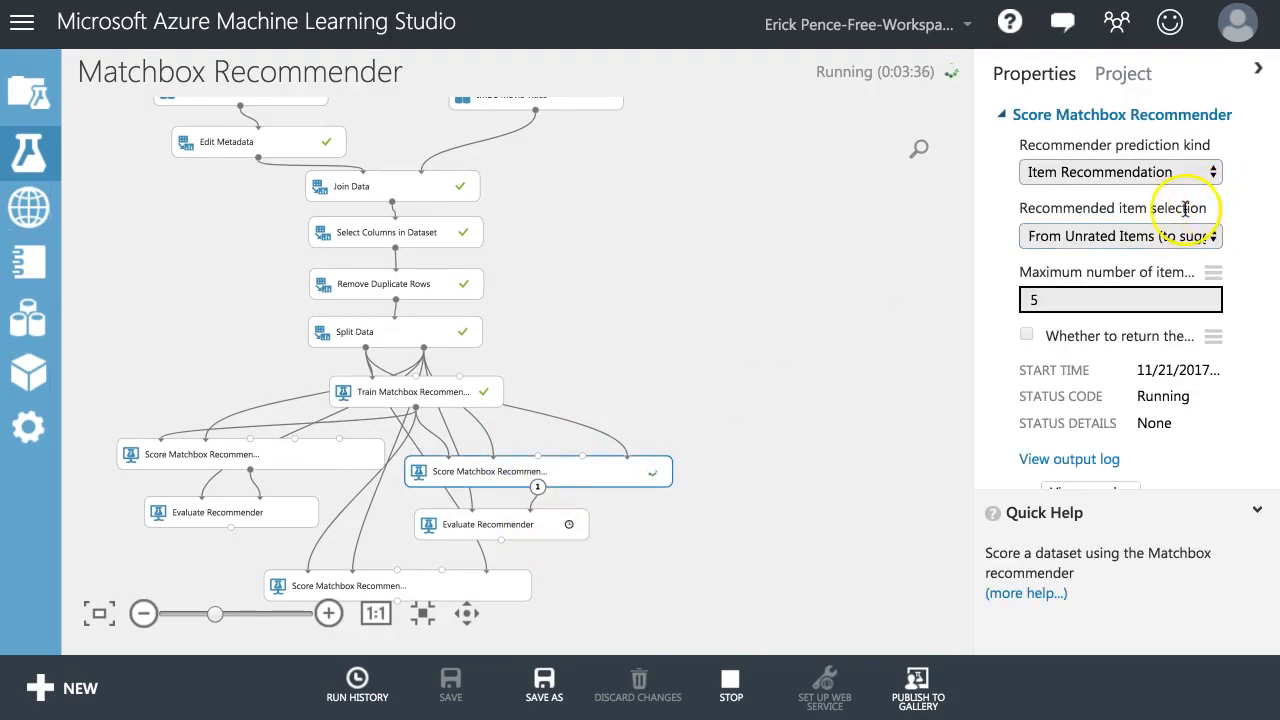
click(517, 521)
right_click(517, 521)
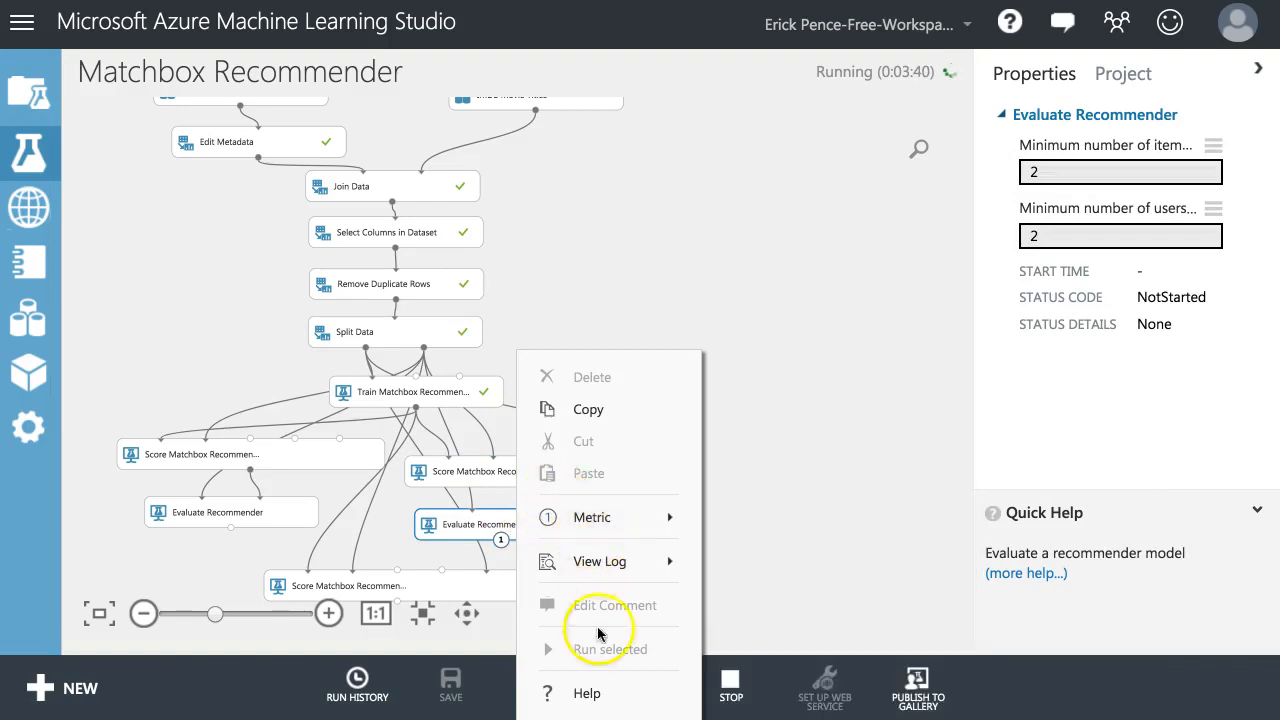
click(843, 457)
click(534, 528)
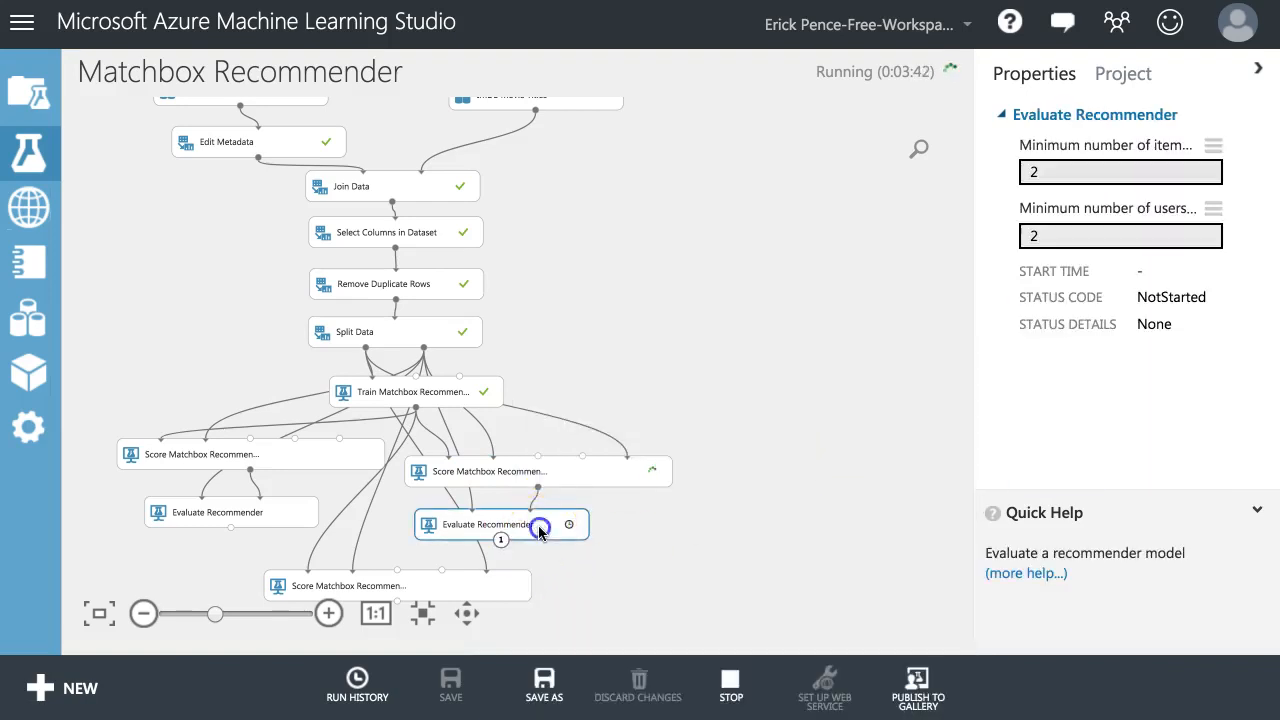
Step: Stop the run and delete the right Evaluate Recommender
click(730, 688)
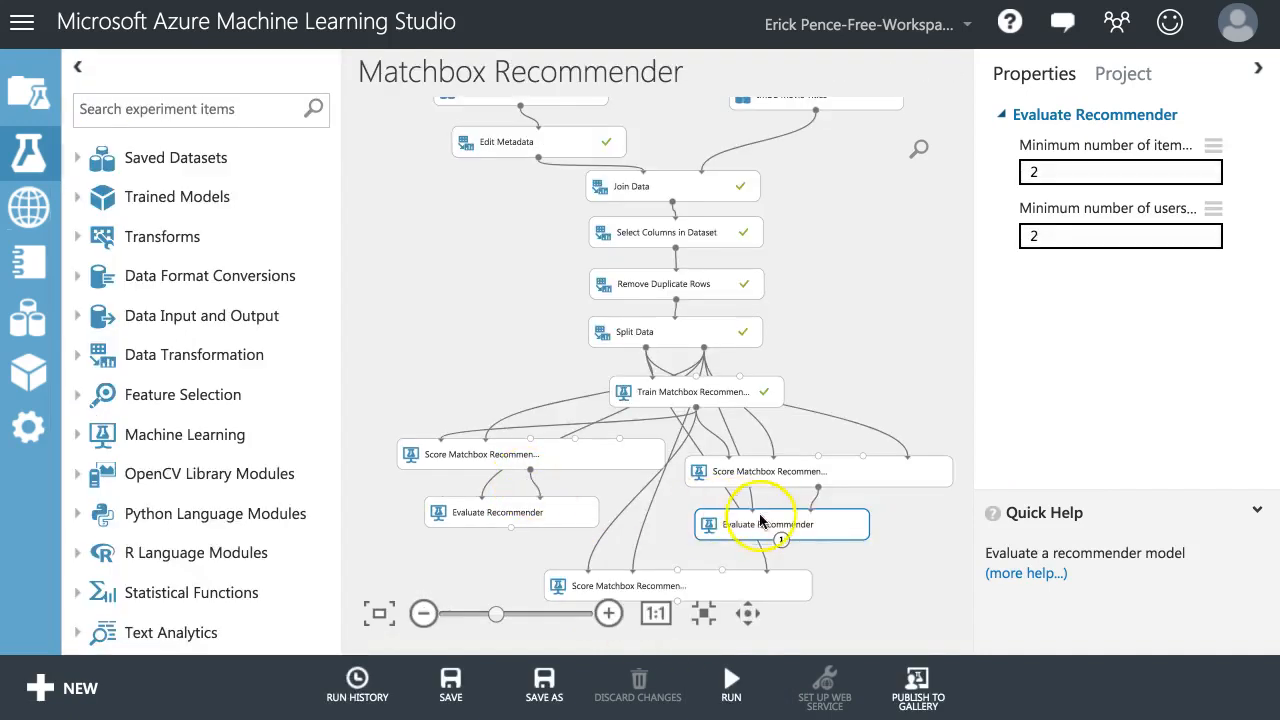
click(790, 527)
right_click(790, 527)
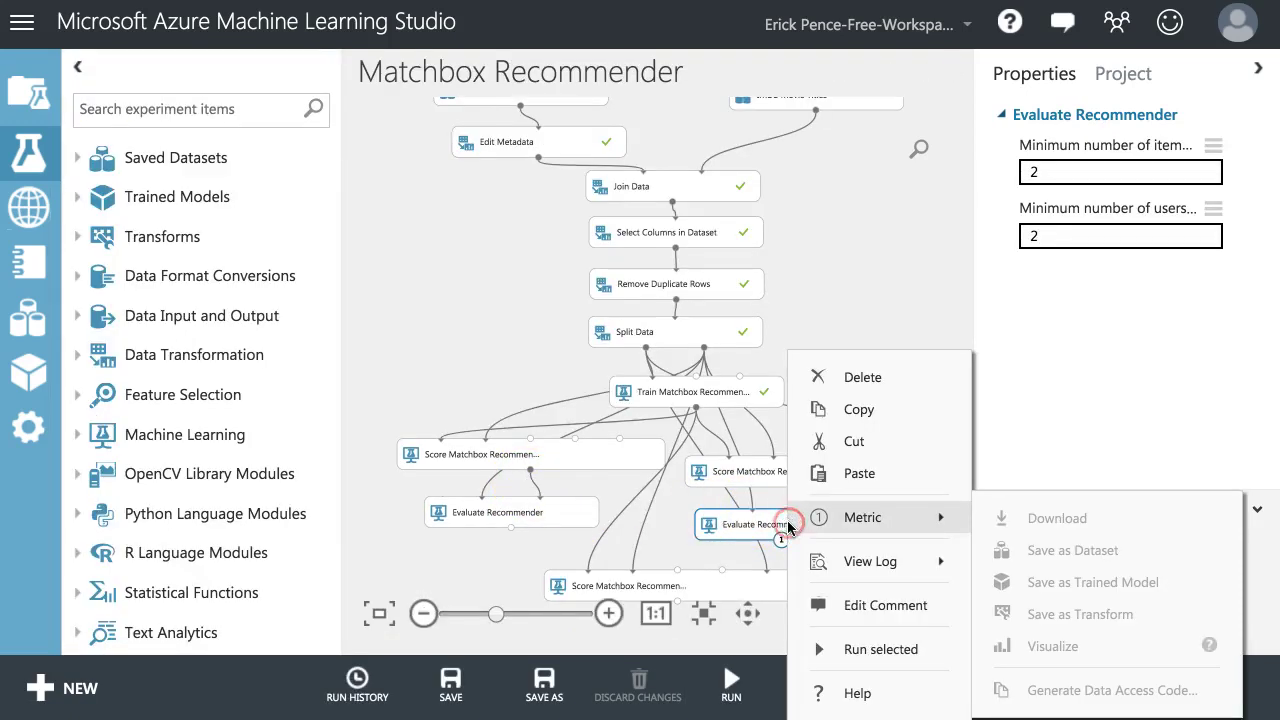
click(870, 375)
Step: Confirm the right scorer still recommends From Unrated Items
click(830, 470)
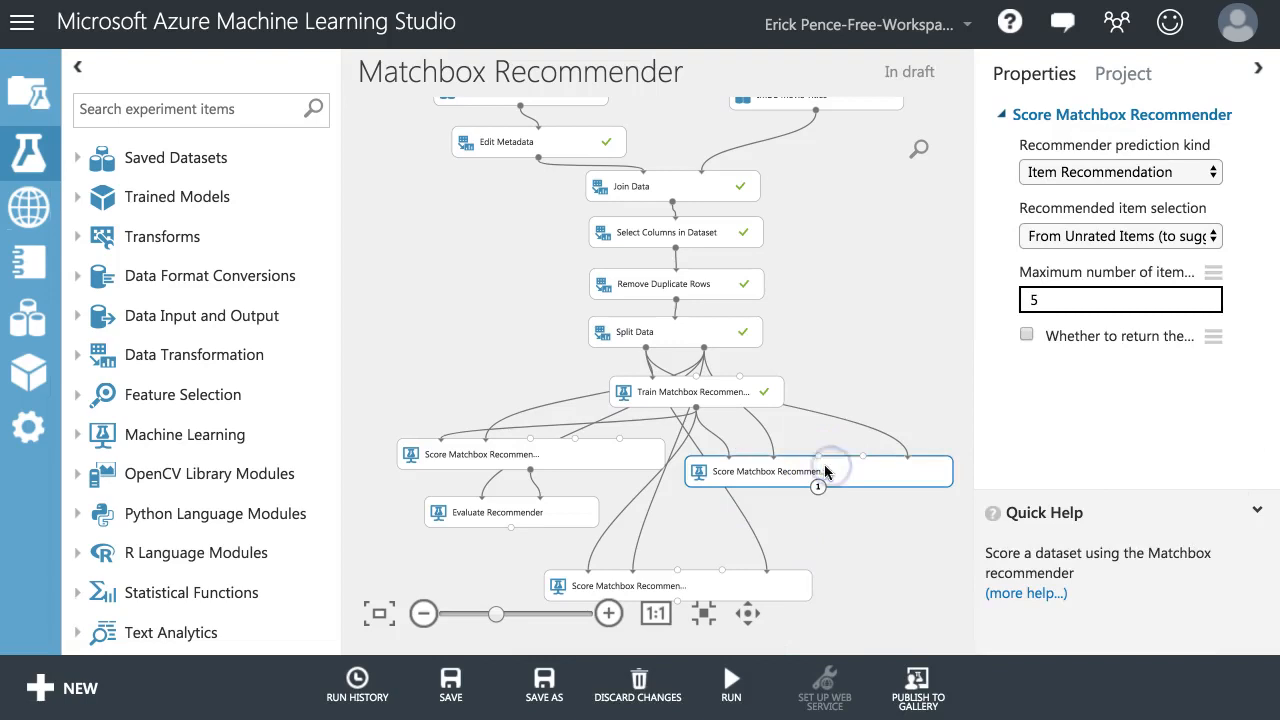
click(1120, 236)
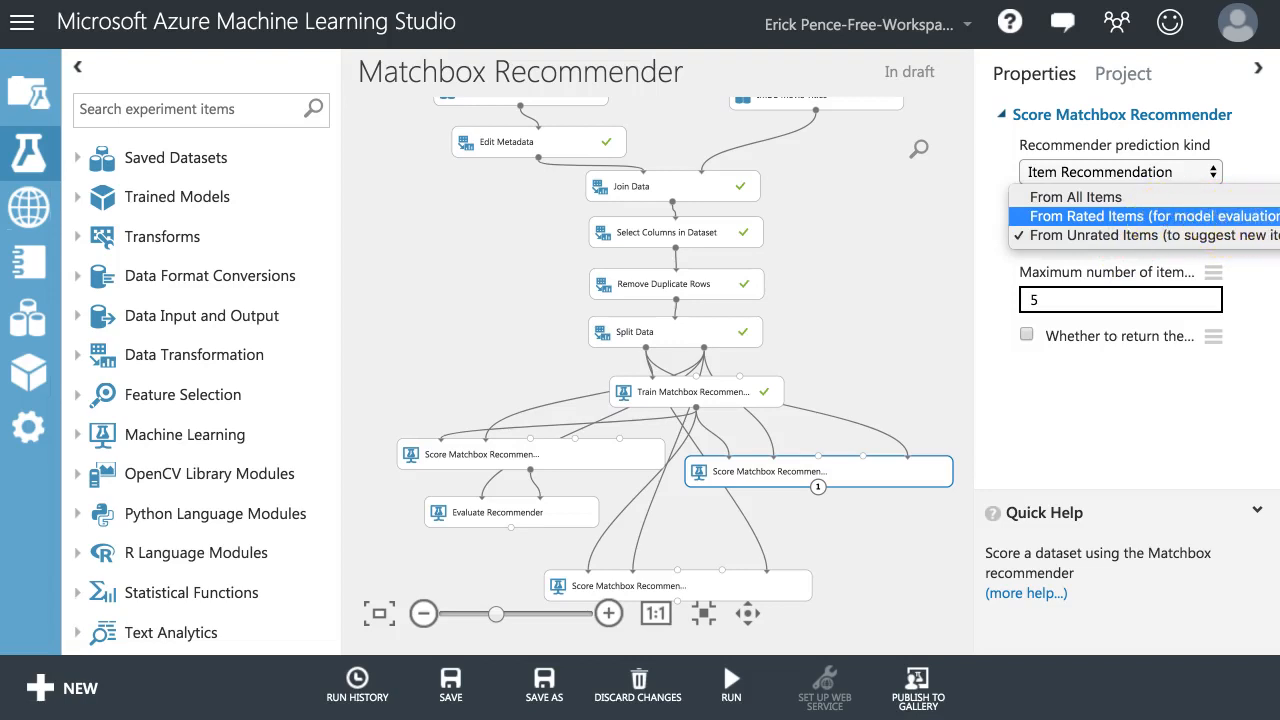
click(1083, 236)
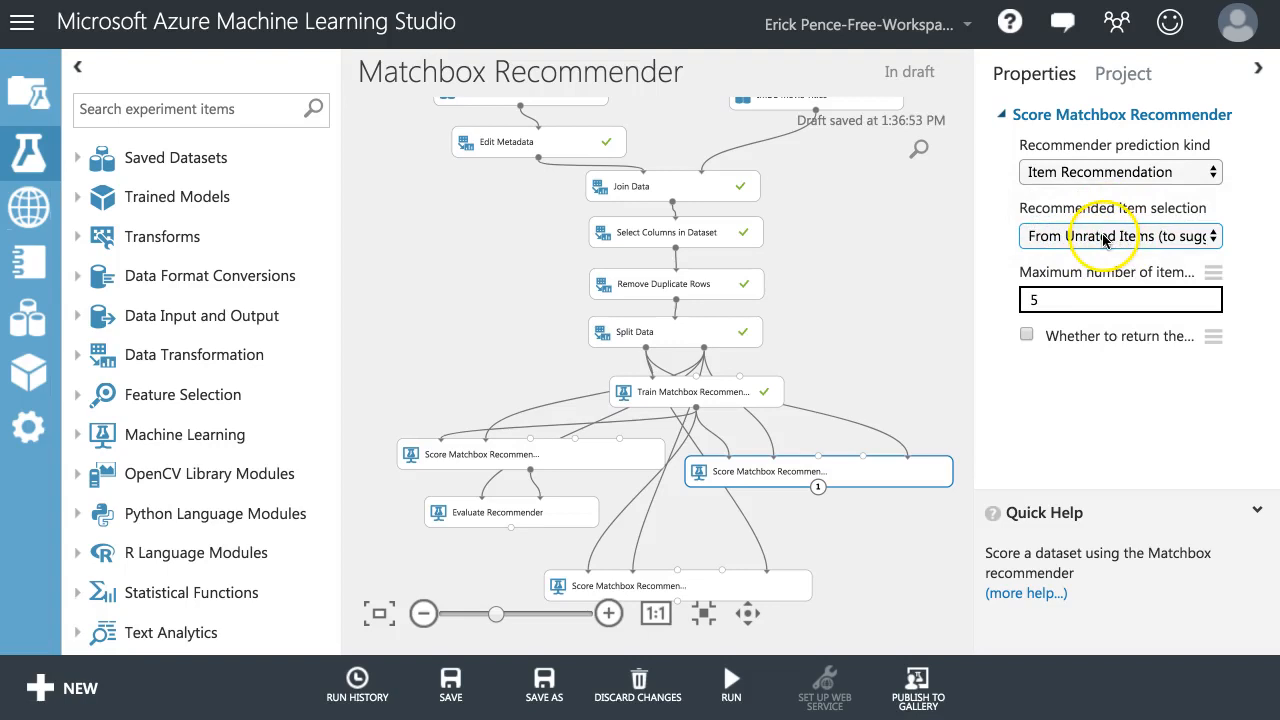